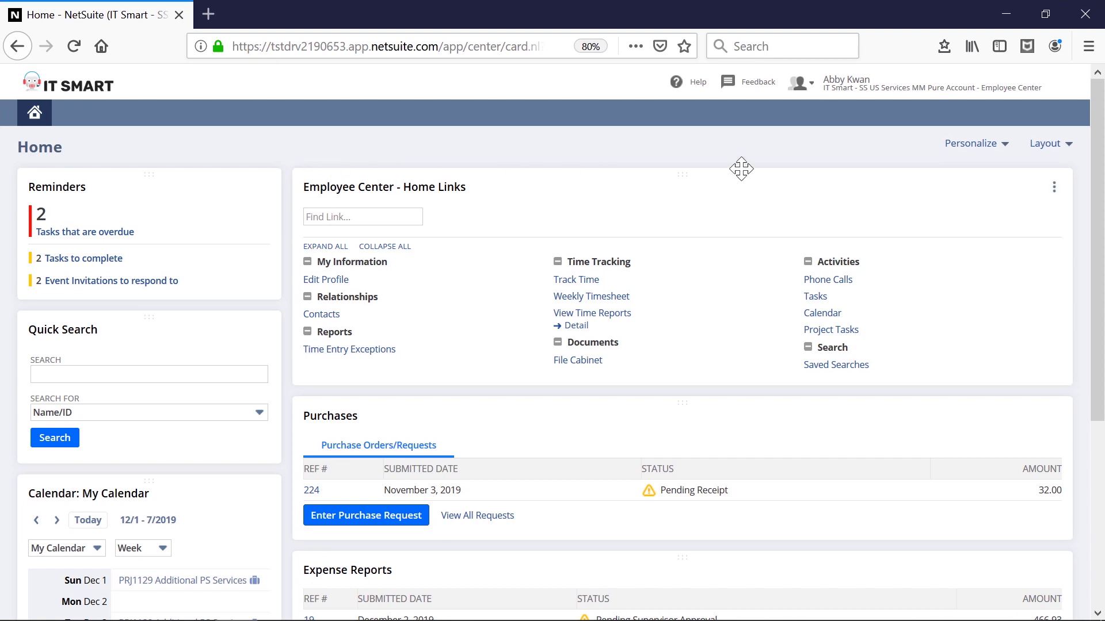
scroll(771, 151, down, 2)
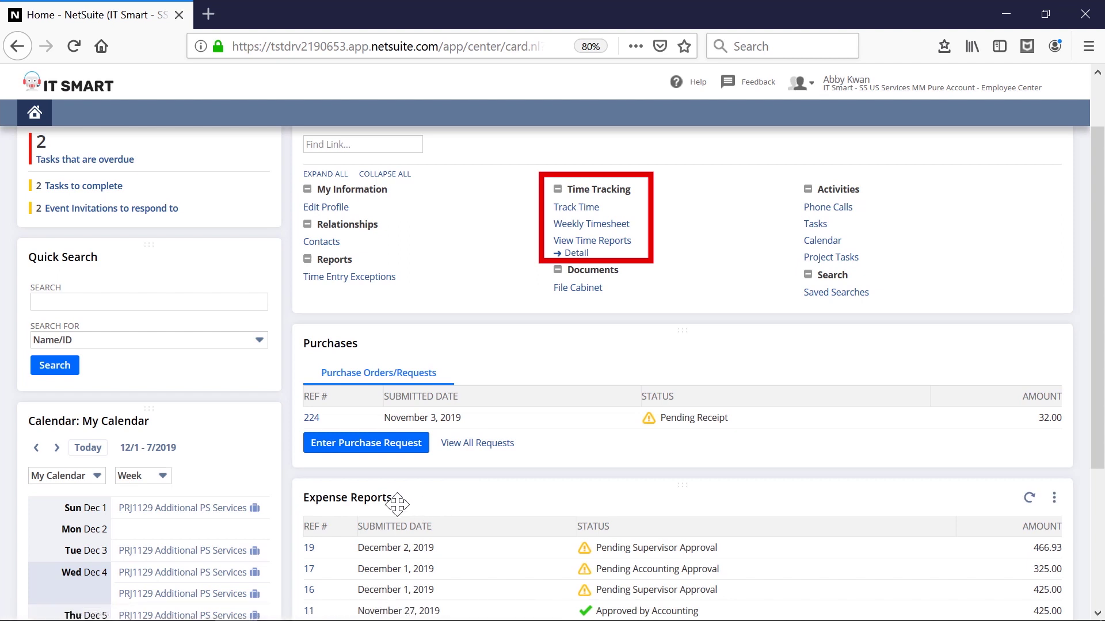
scroll(291, 394, up, 2)
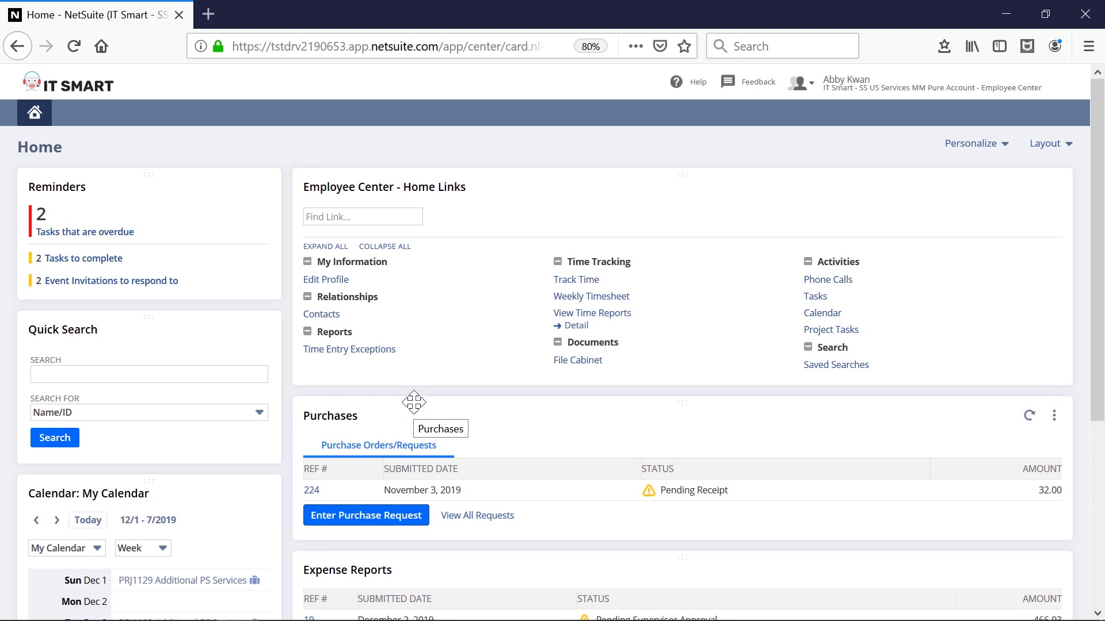
scroll(382, 413, down, 3)
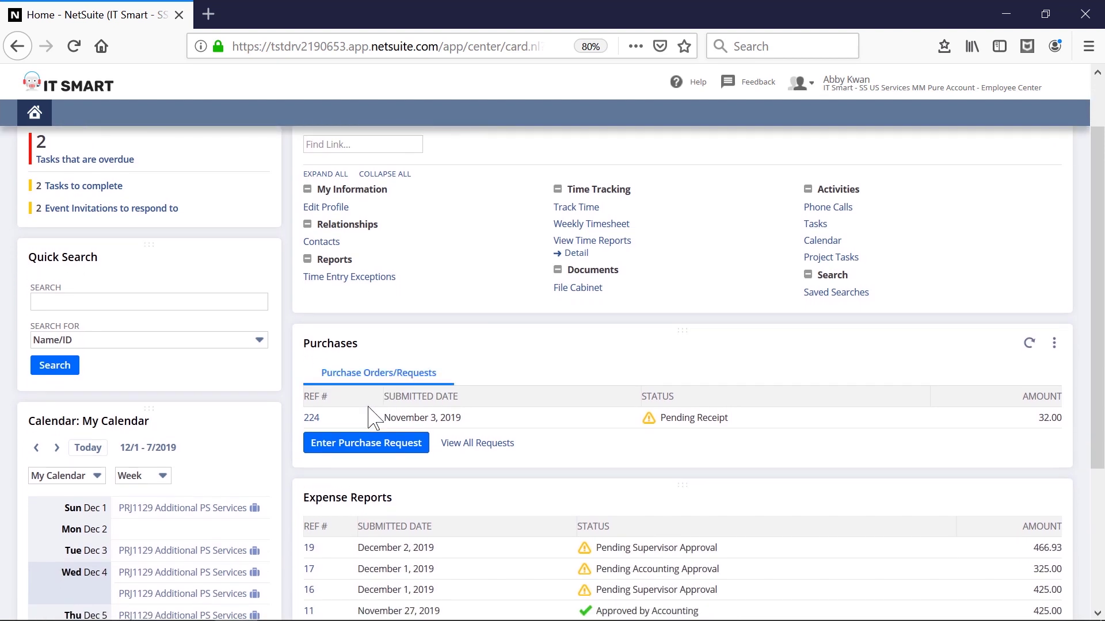
scroll(207, 177, up, 3)
drag(202, 168, 187, 504)
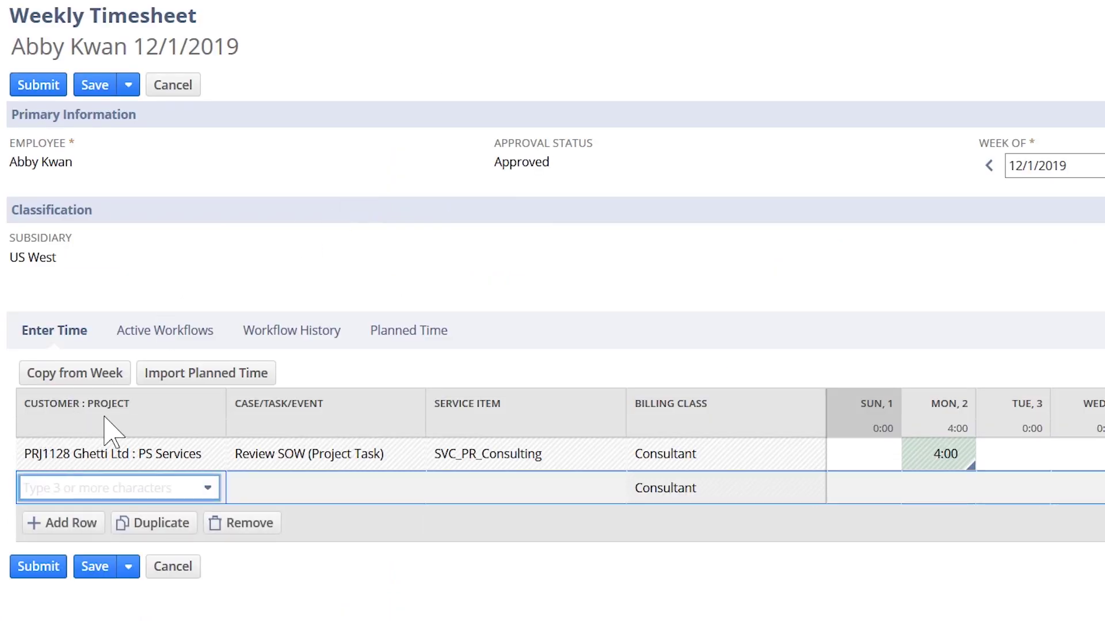
- Set the new timesheet row's project to PRJ1129 Ghetti Ltd : Additional PS Services and its task to Review SOW (Project Task)
click(208, 488)
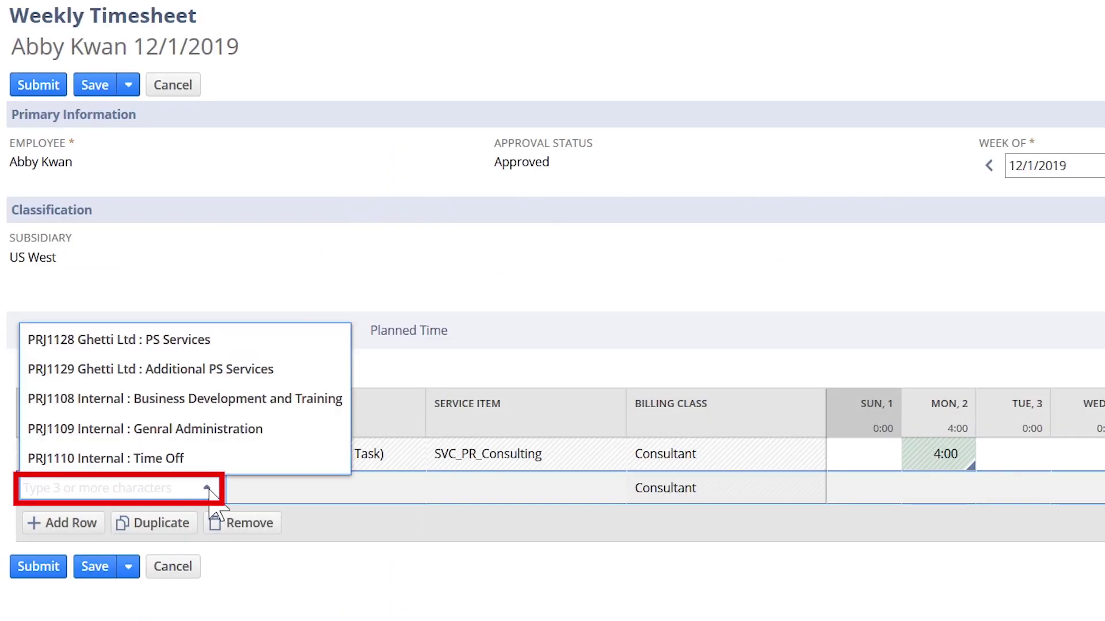
click(226, 369)
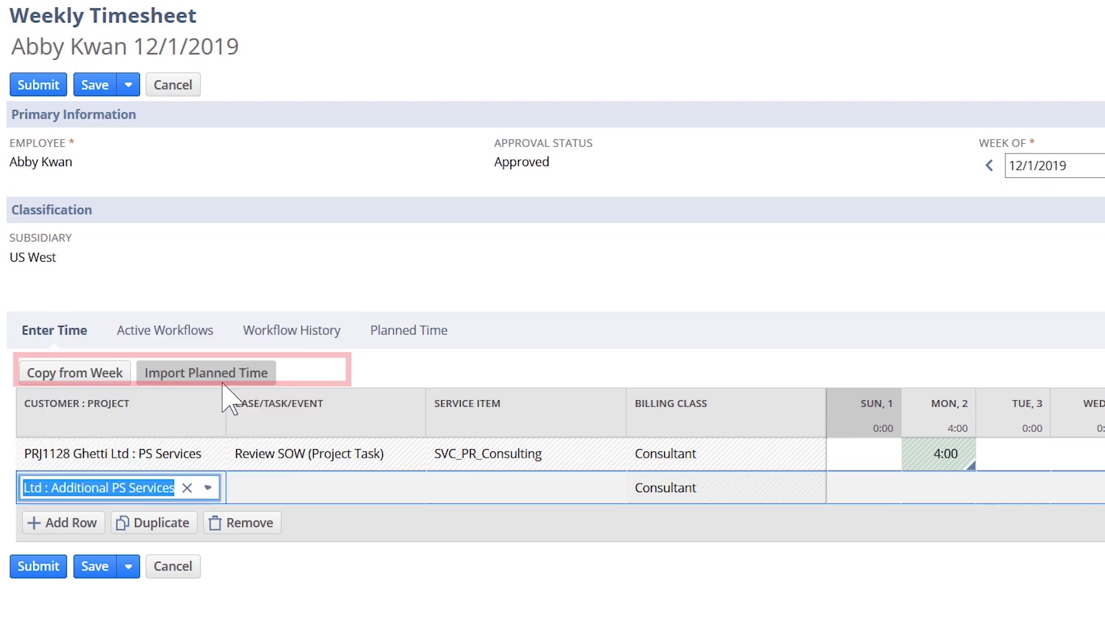
click(290, 489)
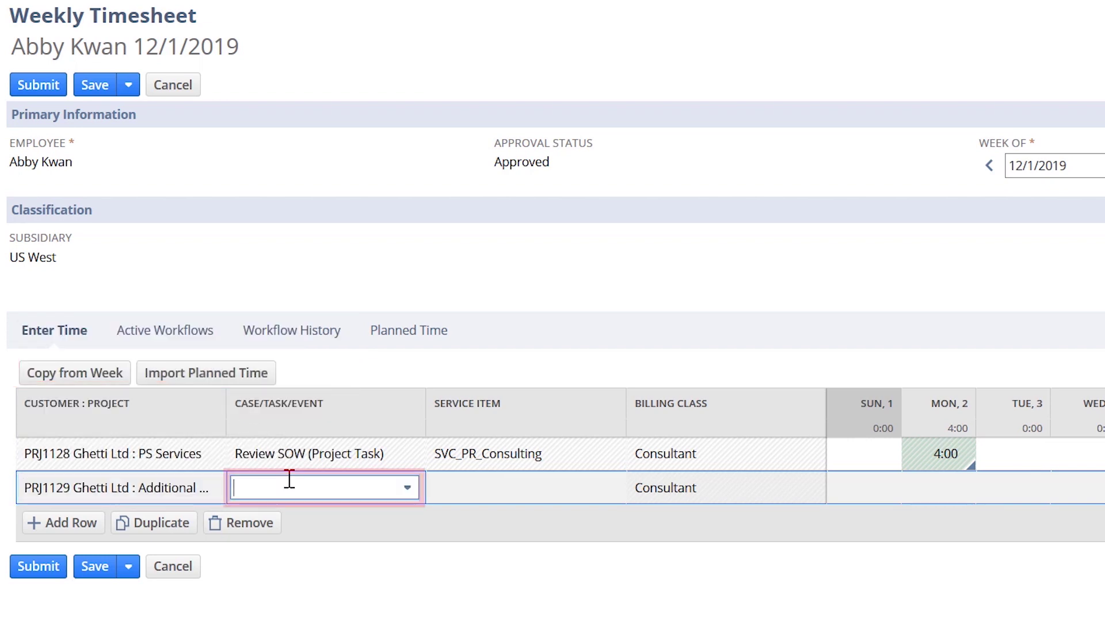
click(407, 489)
click(379, 541)
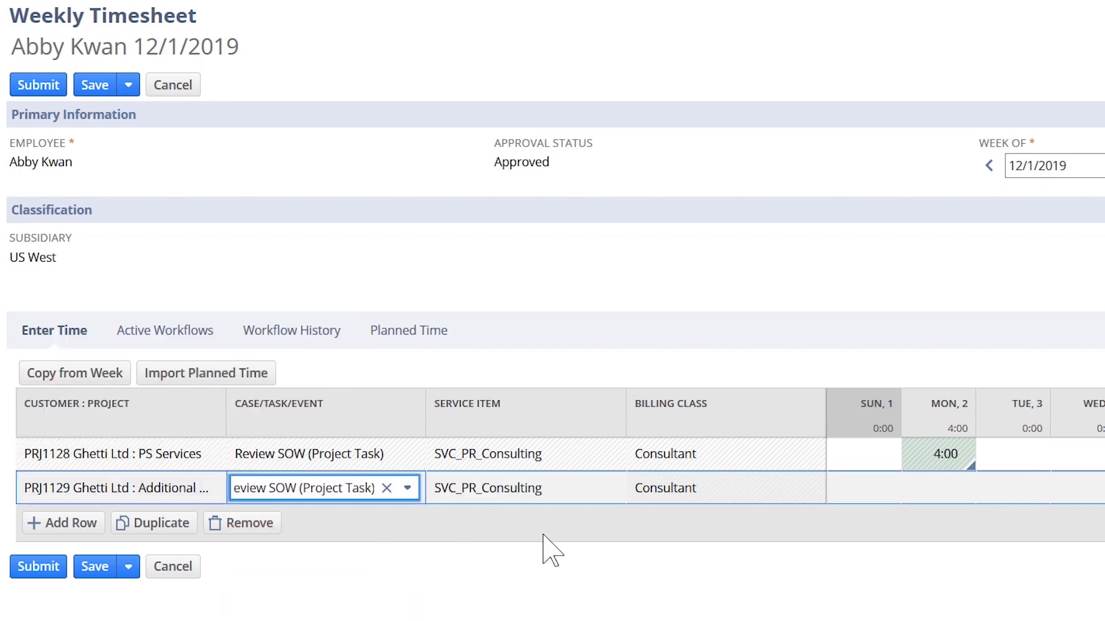
- Enter 9 hours for Tuesday the 3rd on the Additional PS Services row
click(1025, 489)
text(9)
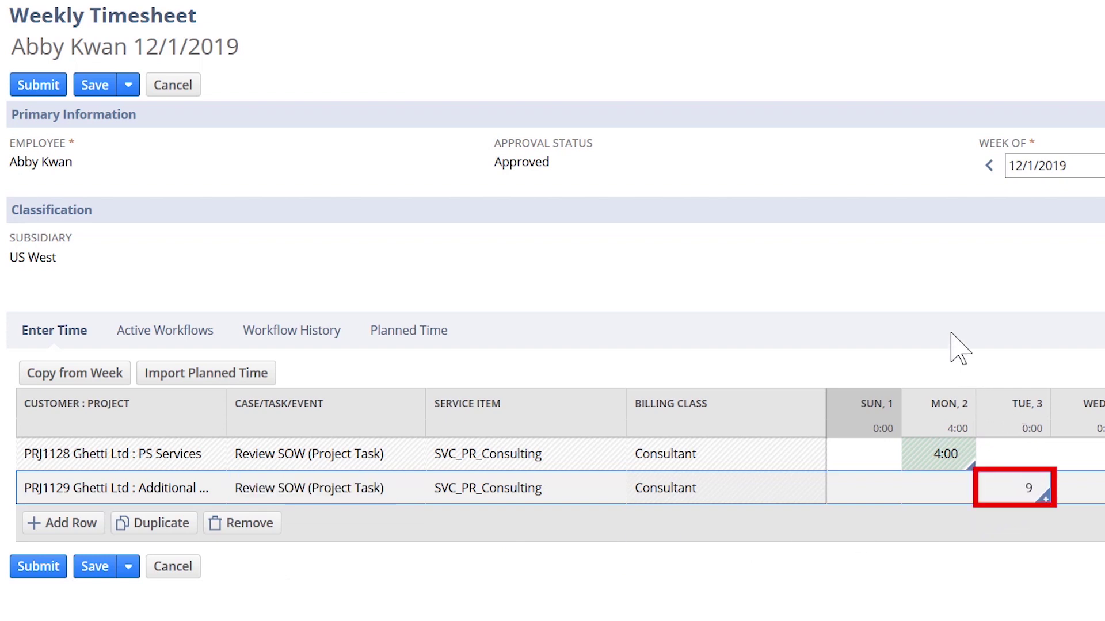
click(939, 317)
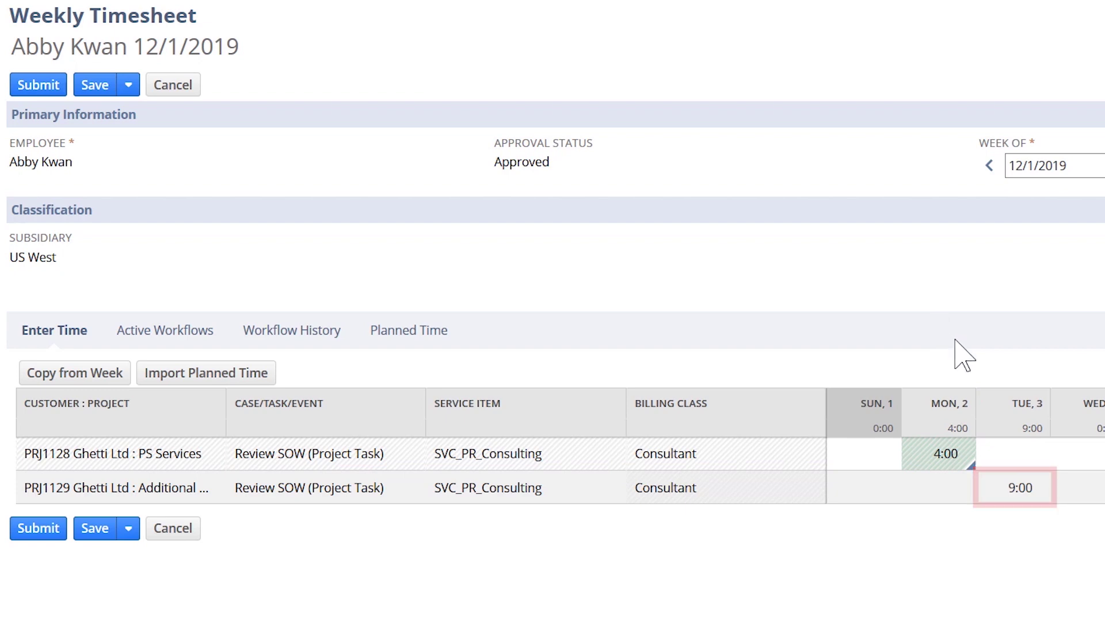
- Add the memo "UAT requested by client" to Tuesday's Additional PS Services entry and submit the timesheet
click(1034, 493)
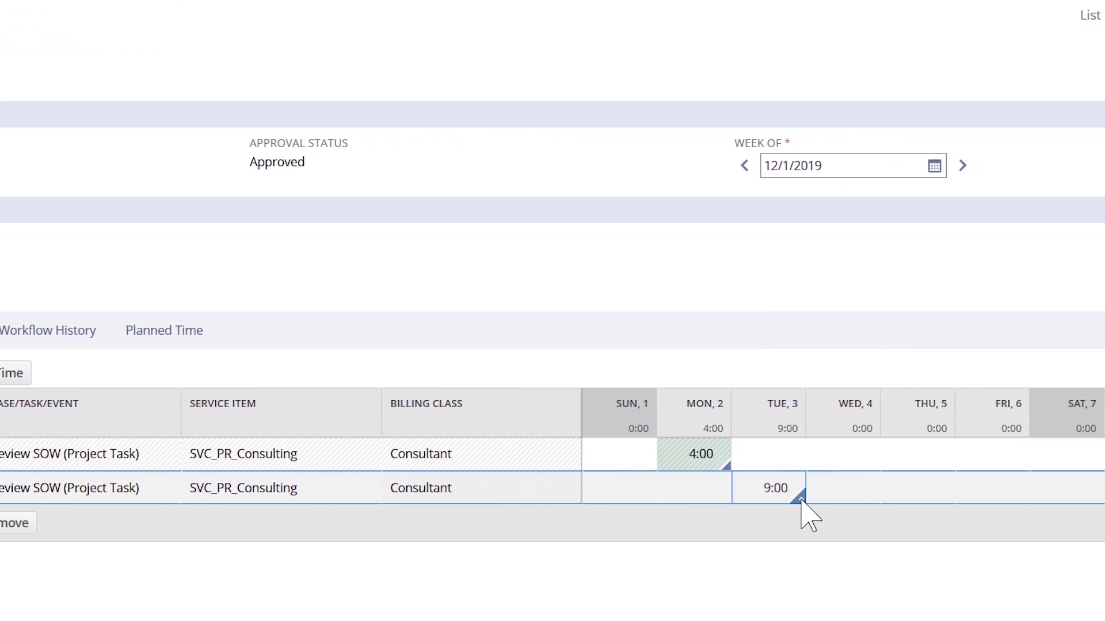
click(801, 500)
click(841, 382)
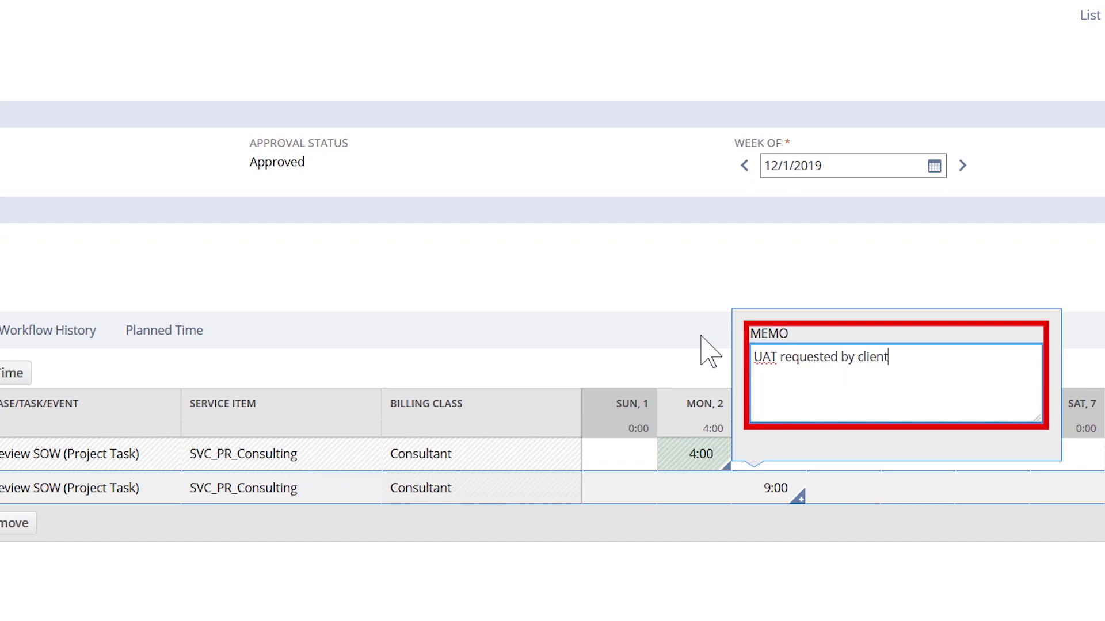
click(685, 346)
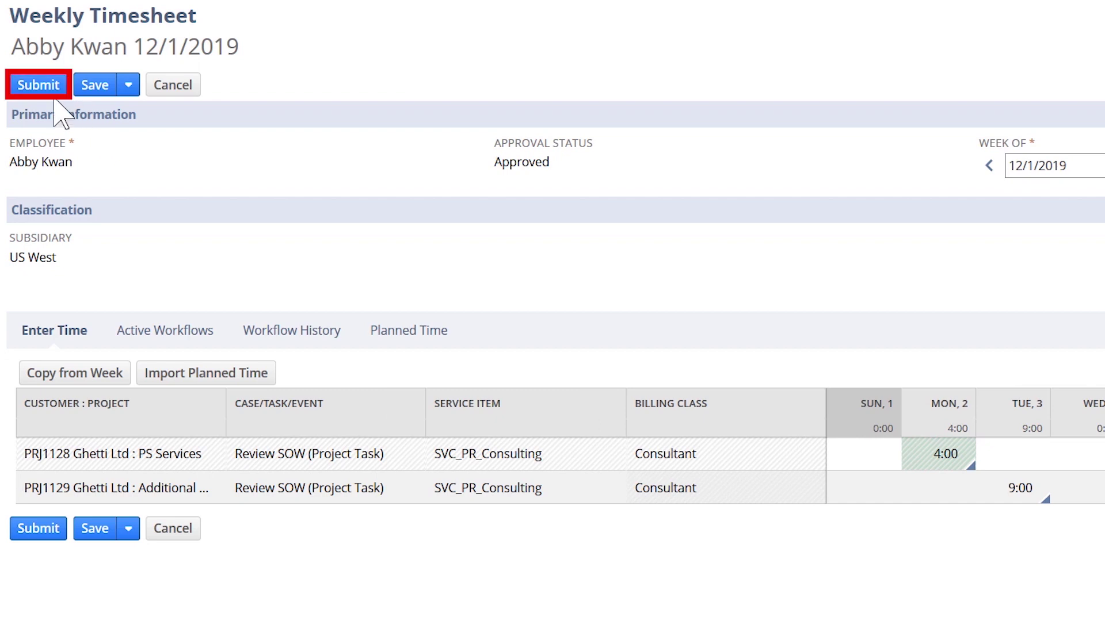
click(50, 88)
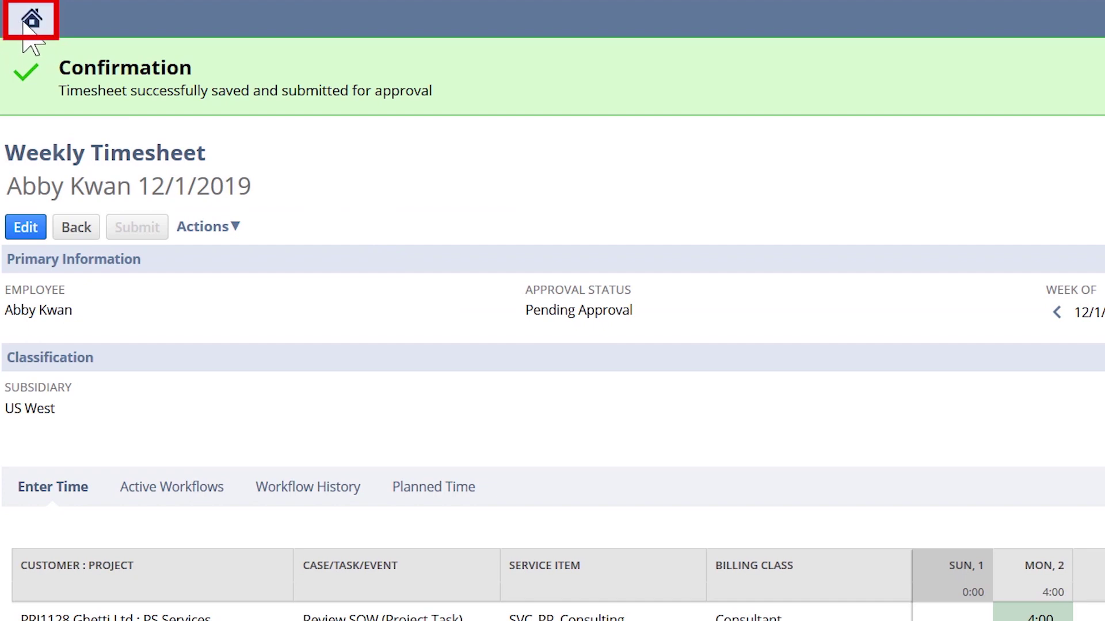
- Start a new expense report from the home page and set the first line's category to Airfare
scroll(740, 400, down, 2)
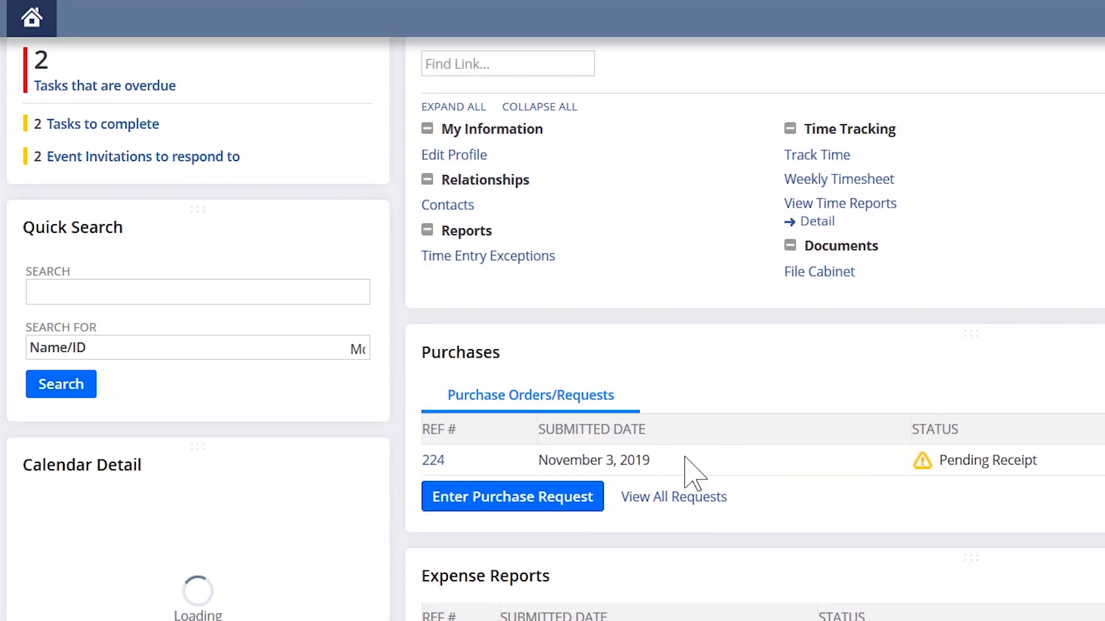
scroll(587, 512, down, 4)
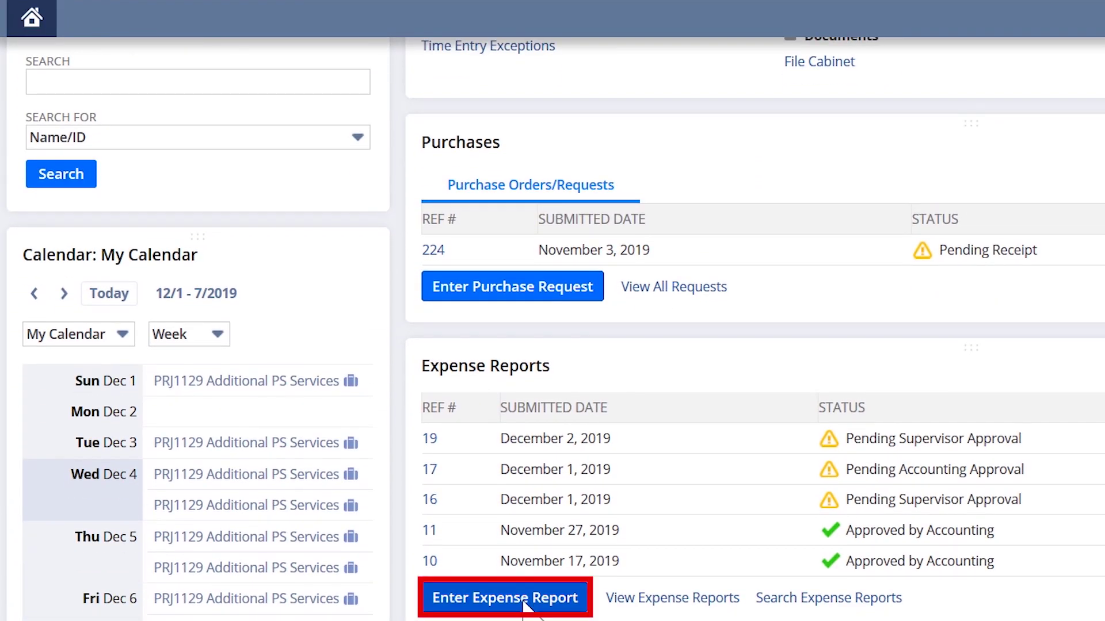
click(525, 598)
click(203, 565)
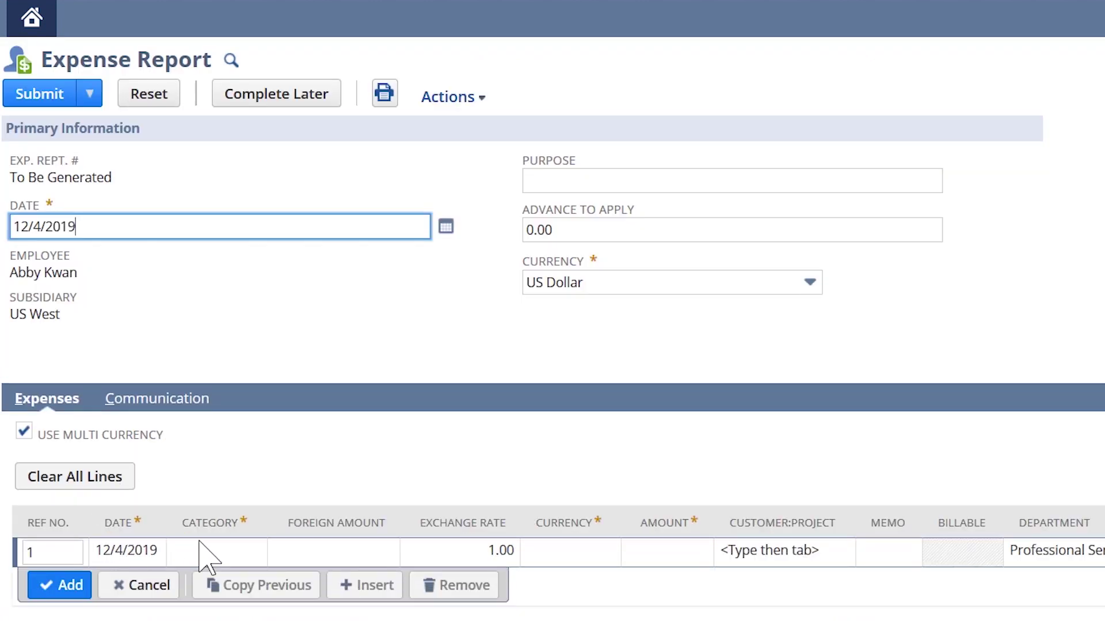
click(328, 567)
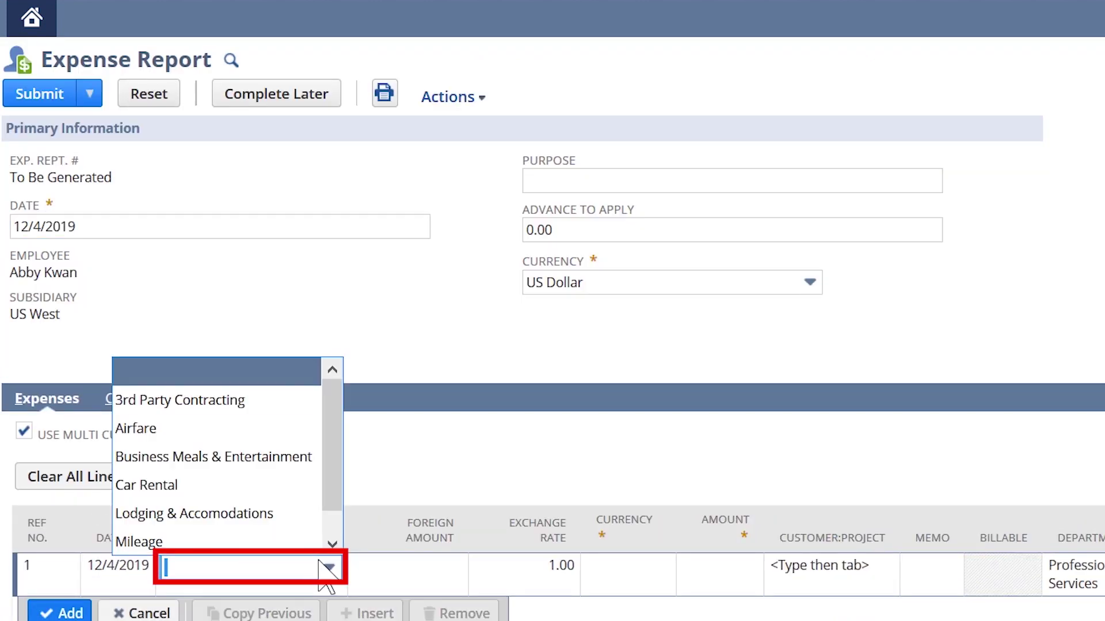
click(261, 428)
- Assign the airfare line to PRJ1128 Ghetti Ltd : PS Services and enter an amount of 459
click(754, 573)
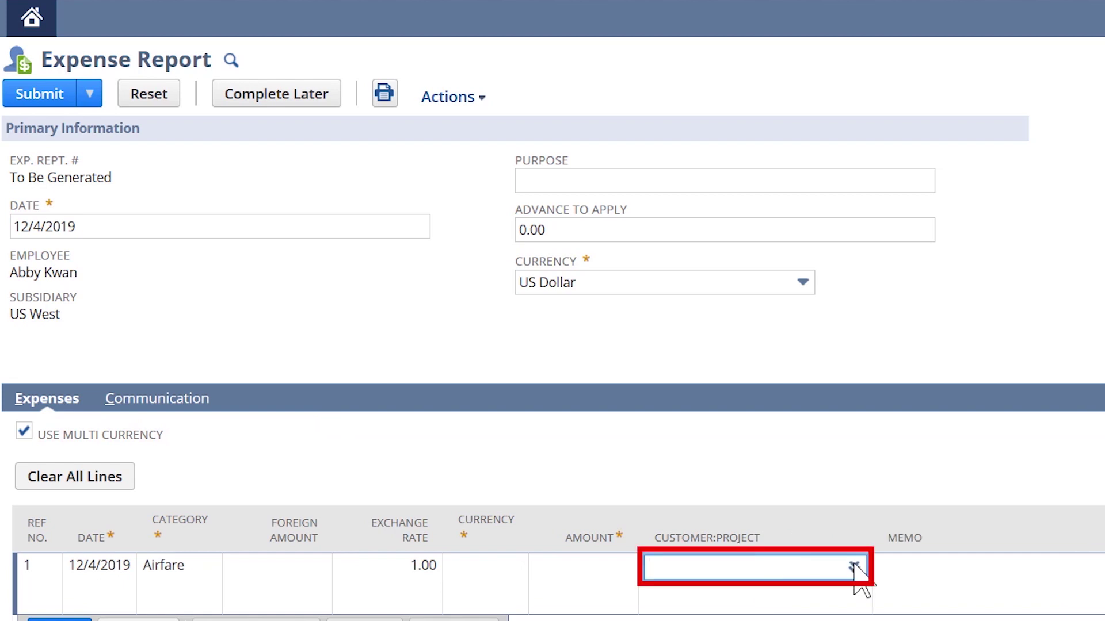
click(840, 542)
click(740, 315)
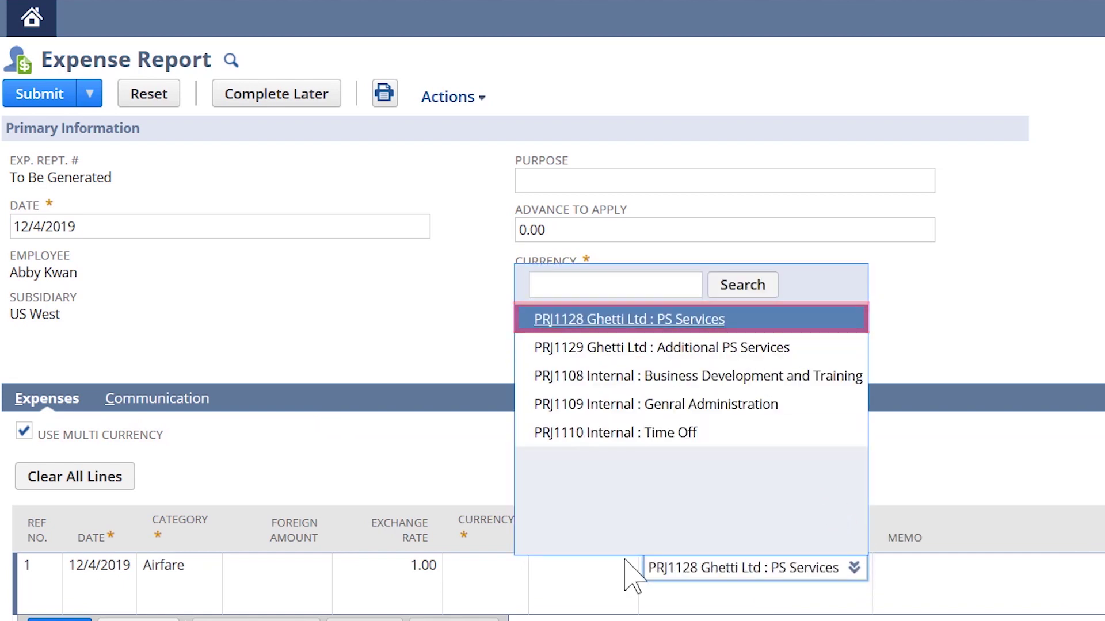
click(584, 570)
text(459)
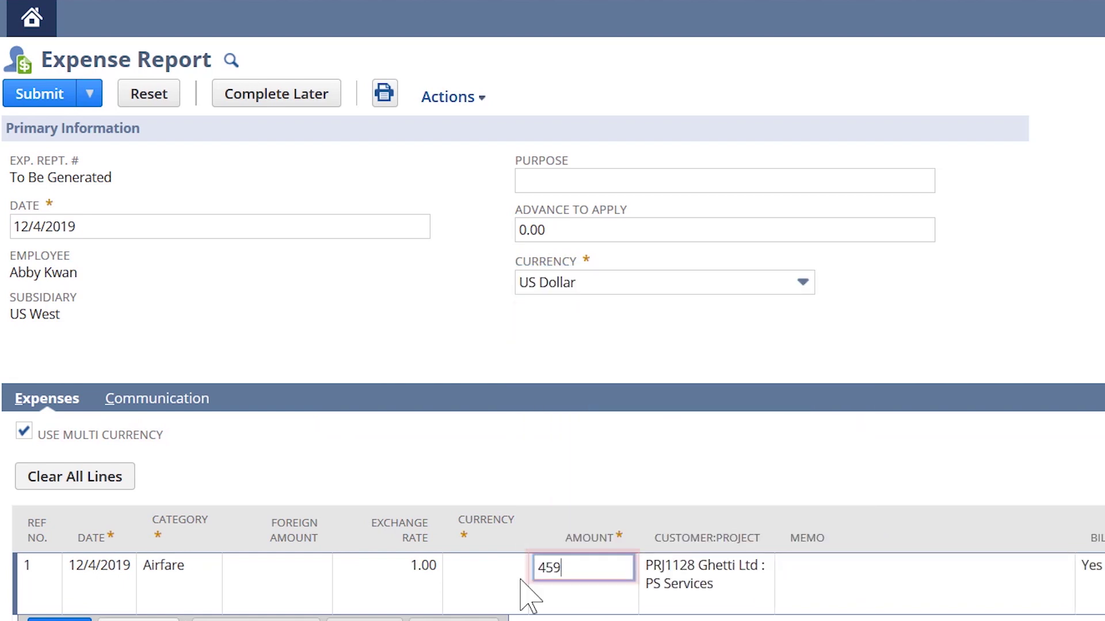
- Set the airfare line's currency to US Dollar and add the line to the expense report
click(481, 572)
click(480, 486)
click(456, 581)
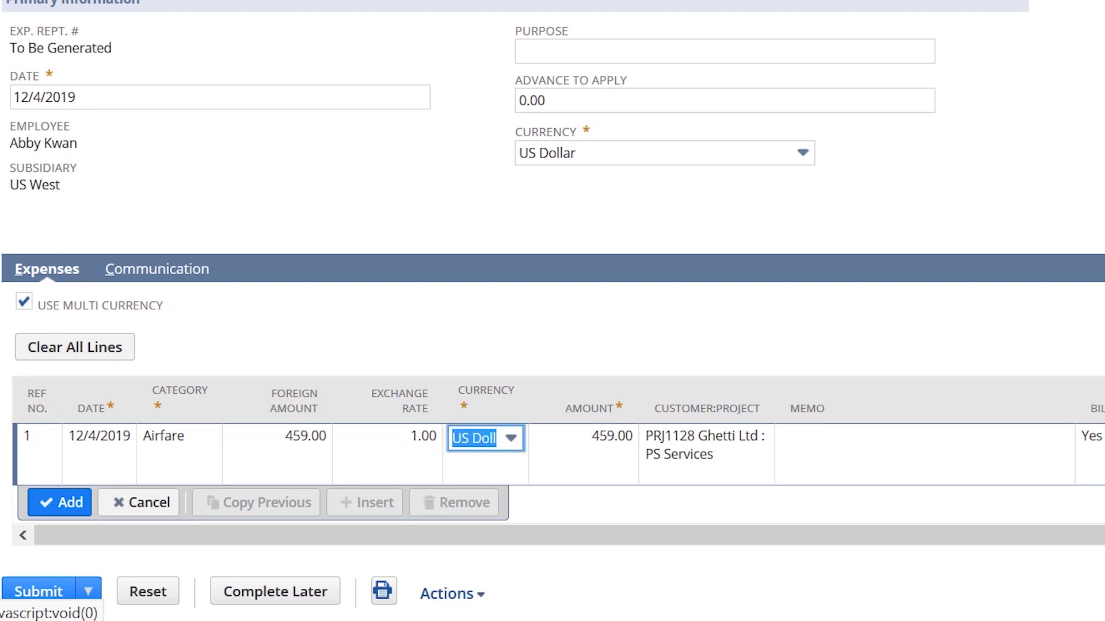
drag(517, 536, 554, 535)
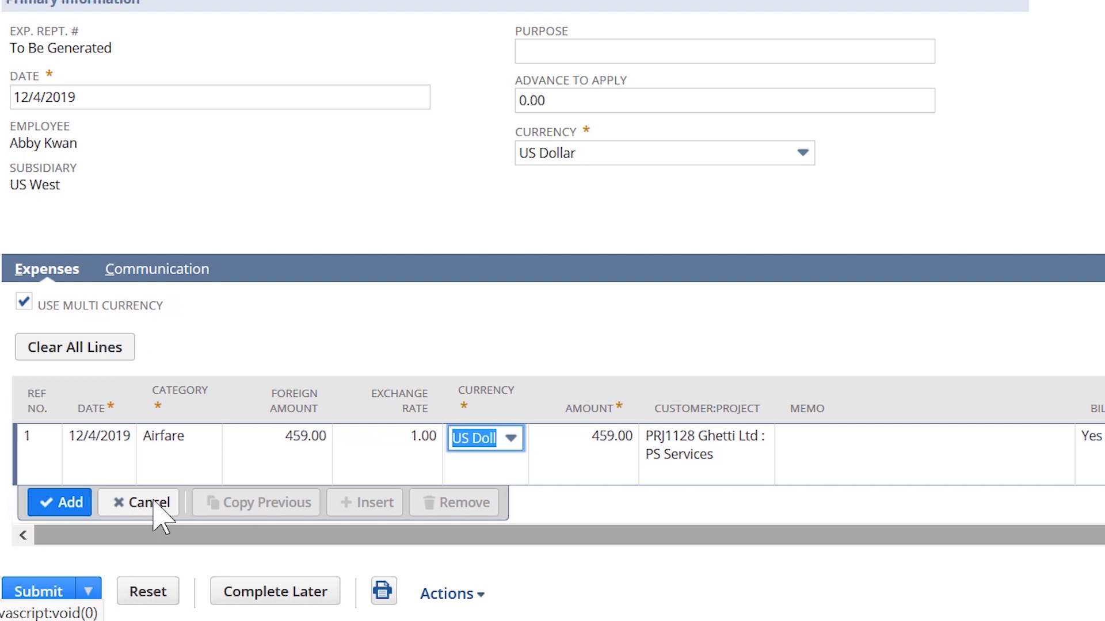
click(72, 504)
- Fill in a second expense line as Business Meals & Entertainment in Canadian Dollar with an amount of 75
click(209, 515)
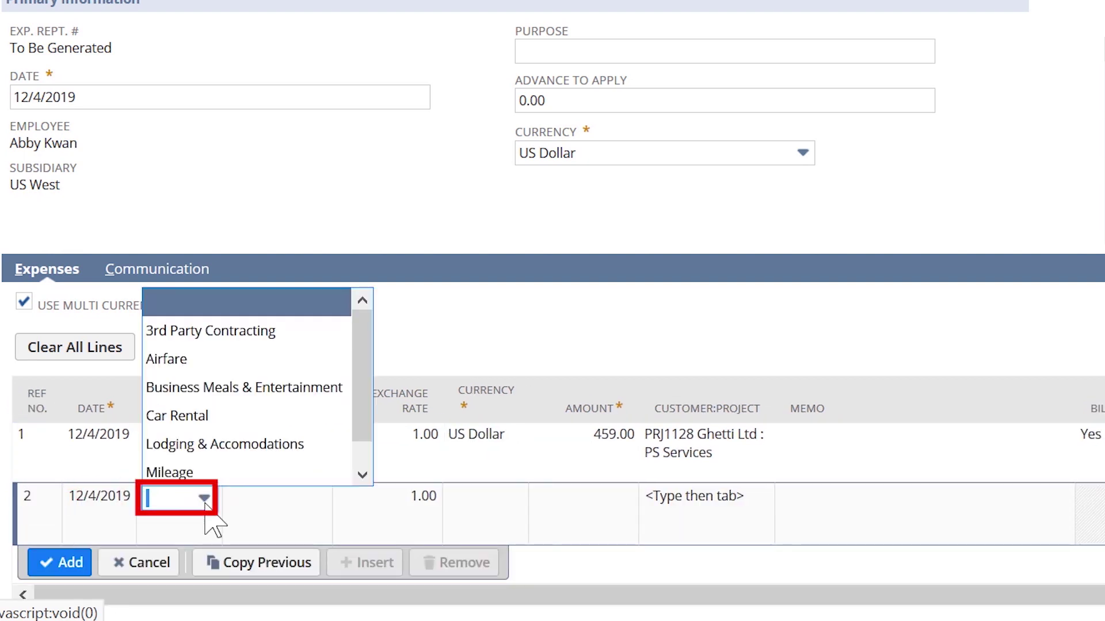
click(264, 387)
click(504, 506)
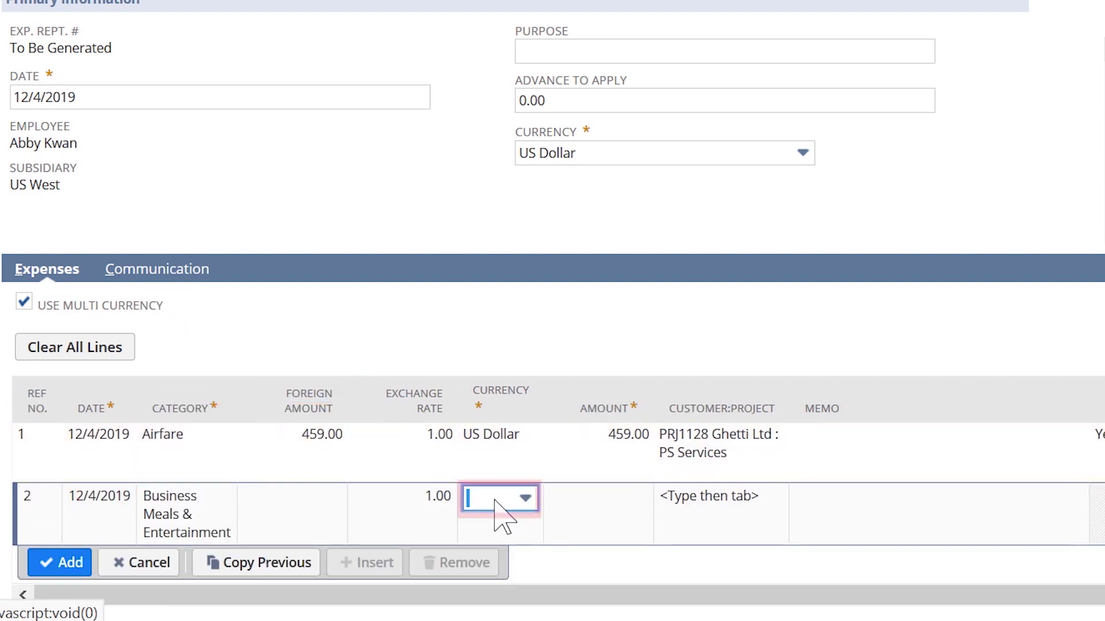
click(481, 414)
click(594, 502)
text(75)
- Assign the meals line to PRJ1129 Ghetti Ltd : Additional PS Services and add it to the expense report
click(752, 509)
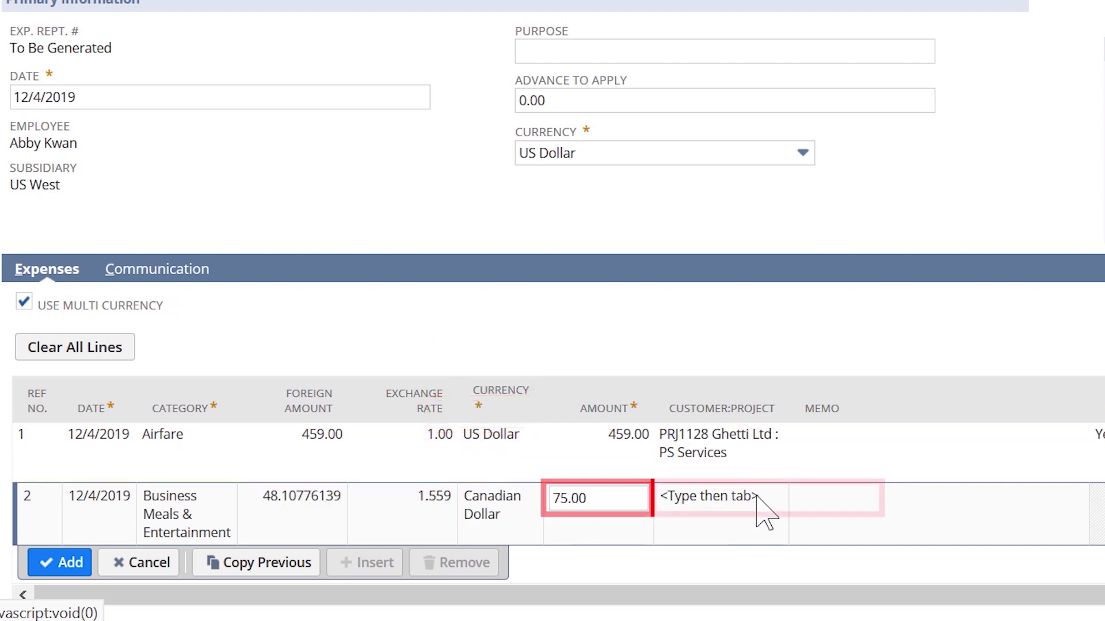
mouse_move(873, 499)
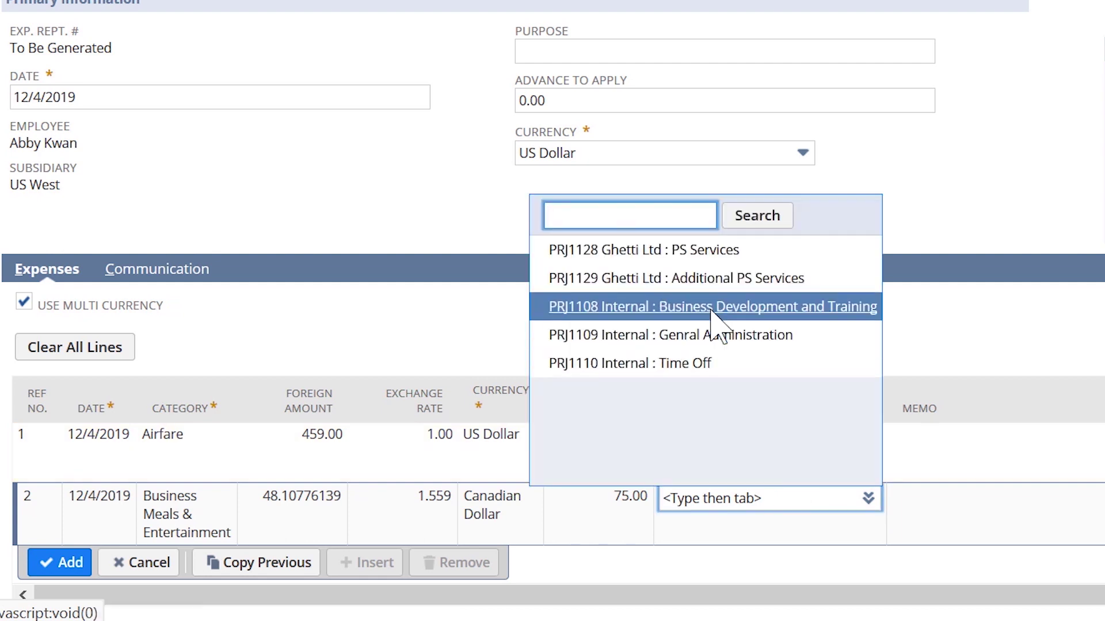
click(688, 281)
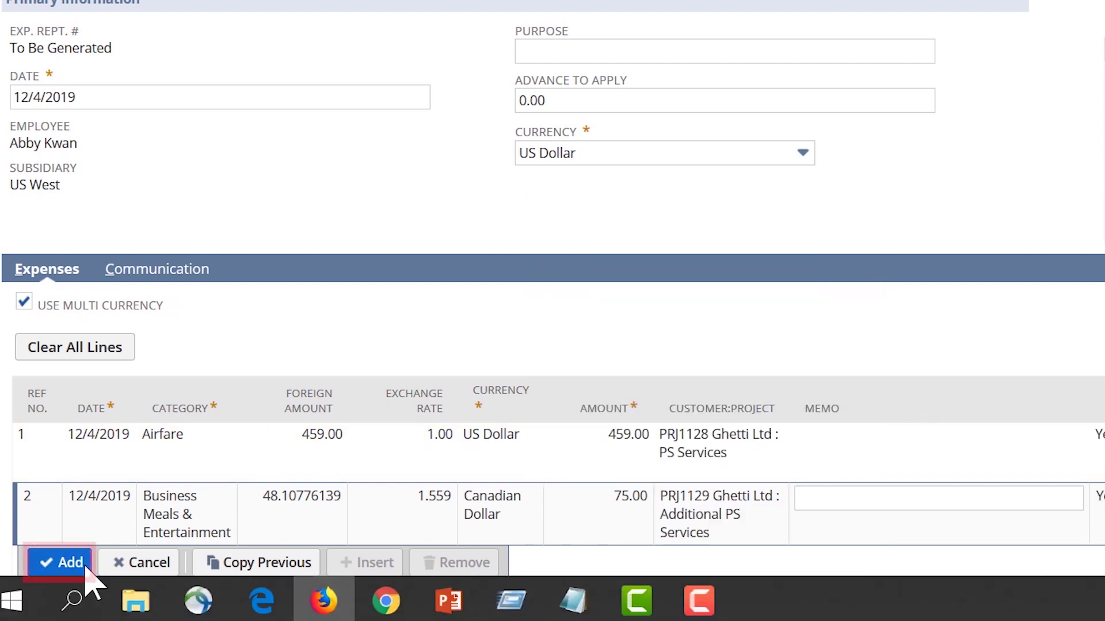
click(59, 562)
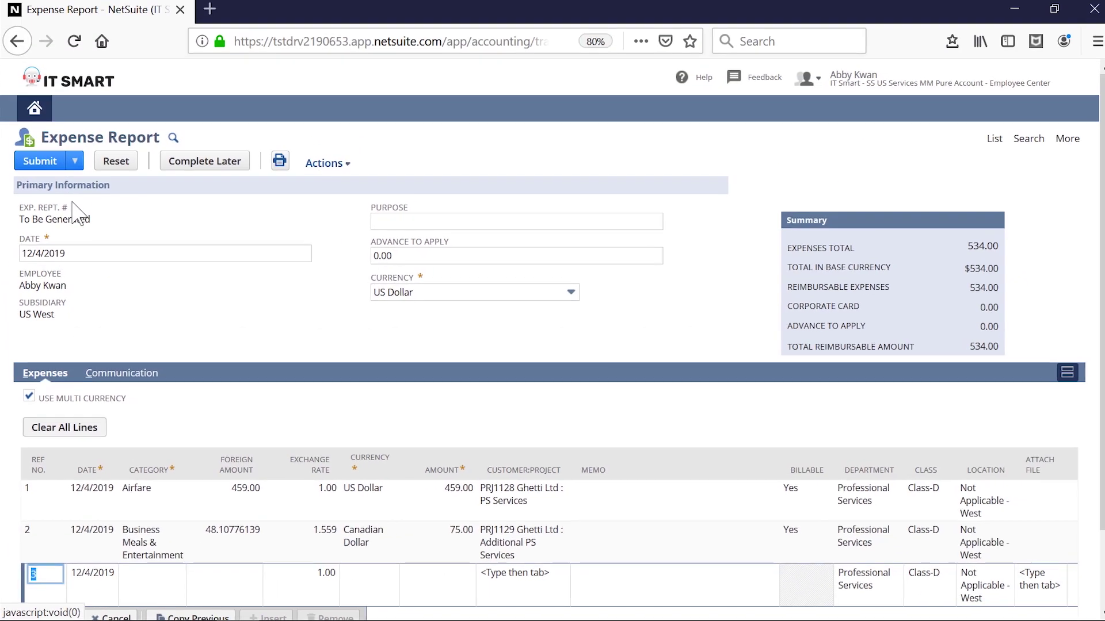
- Submit the expense report and return to the home page
click(46, 169)
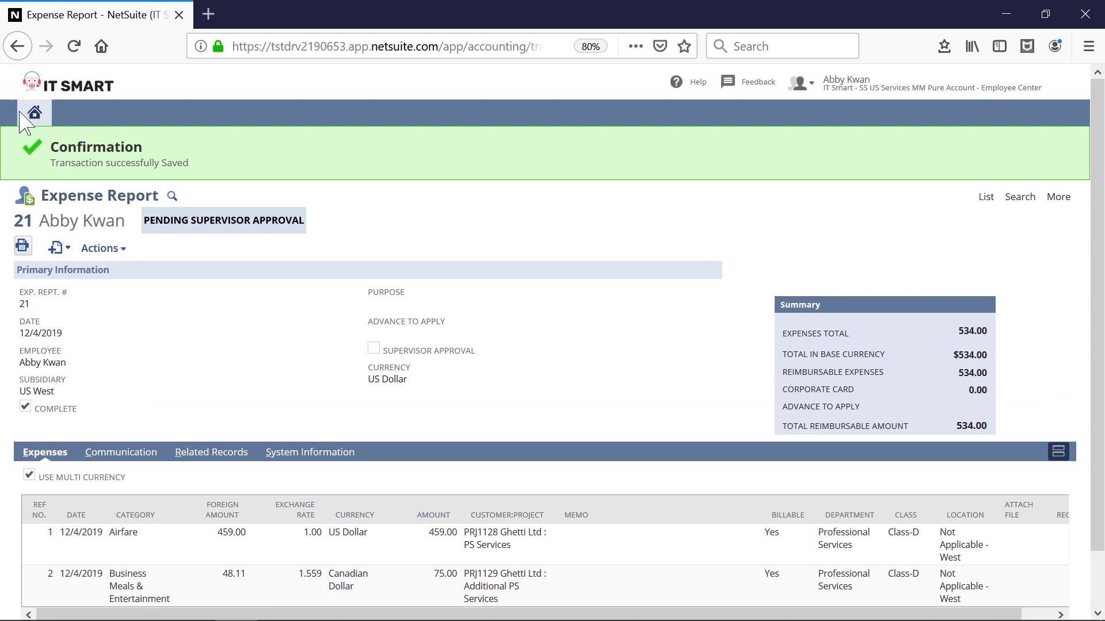
click(27, 118)
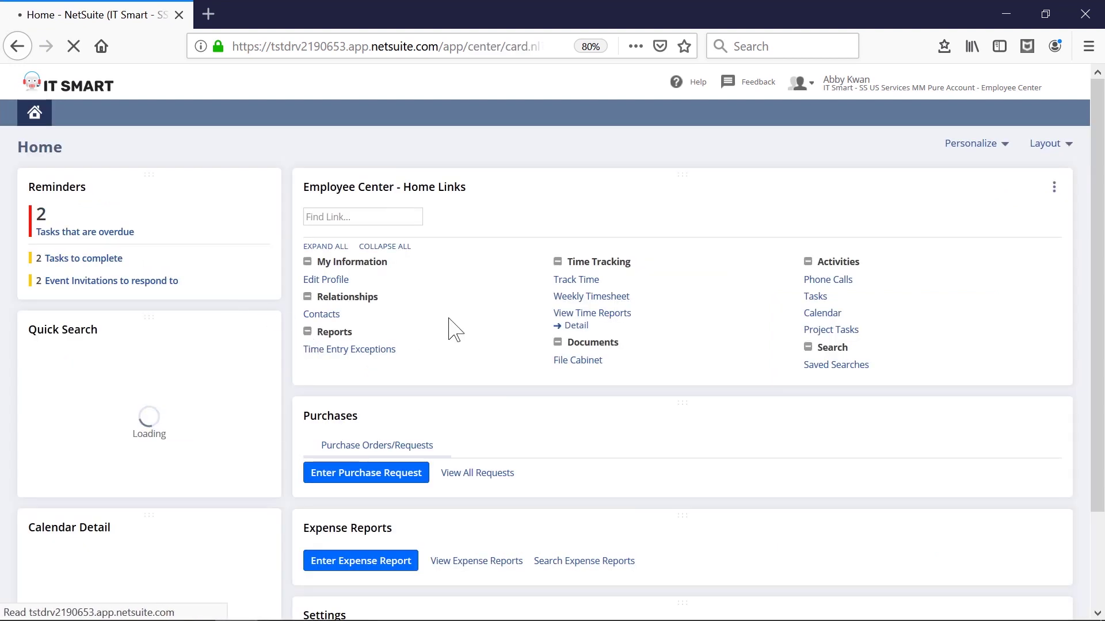
scroll(579, 309, down, 3)
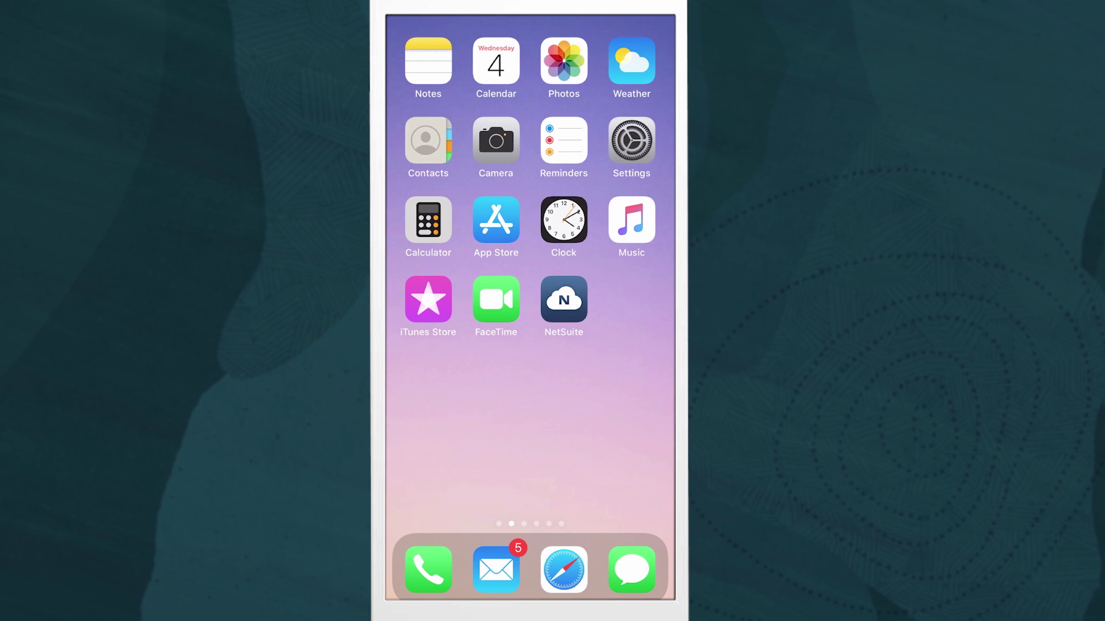
- Open the NetSuite mobile app and look over its home dashboard's approvals, time, expenses and KPIs
click(564, 299)
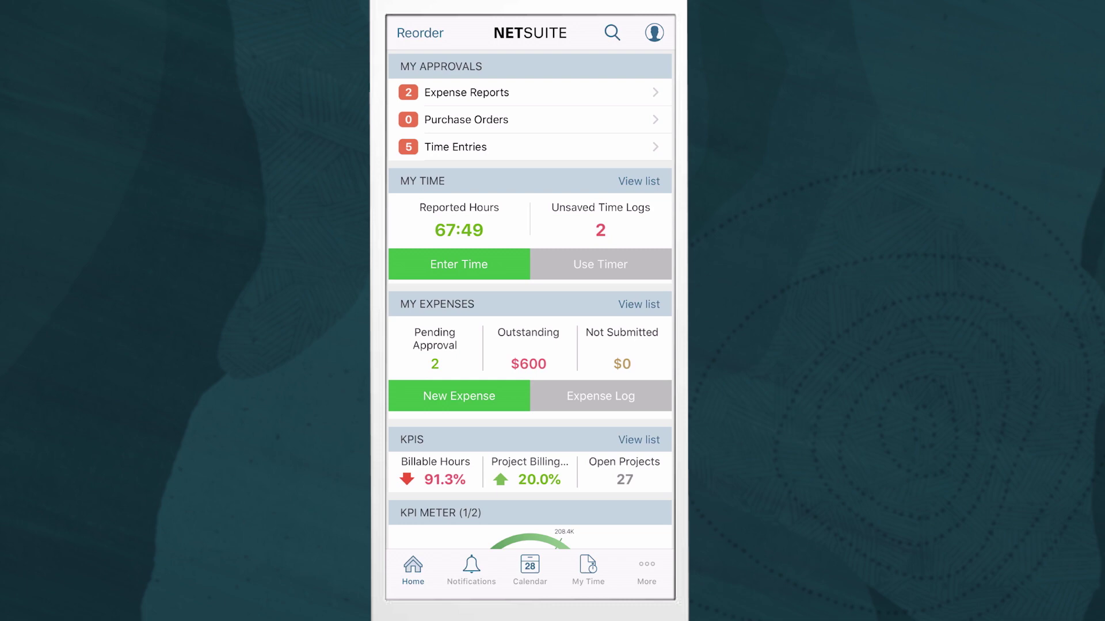
scroll(530, 300, down, 2)
scroll(530, 299, up, 2)
scroll(530, 300, up, 1)
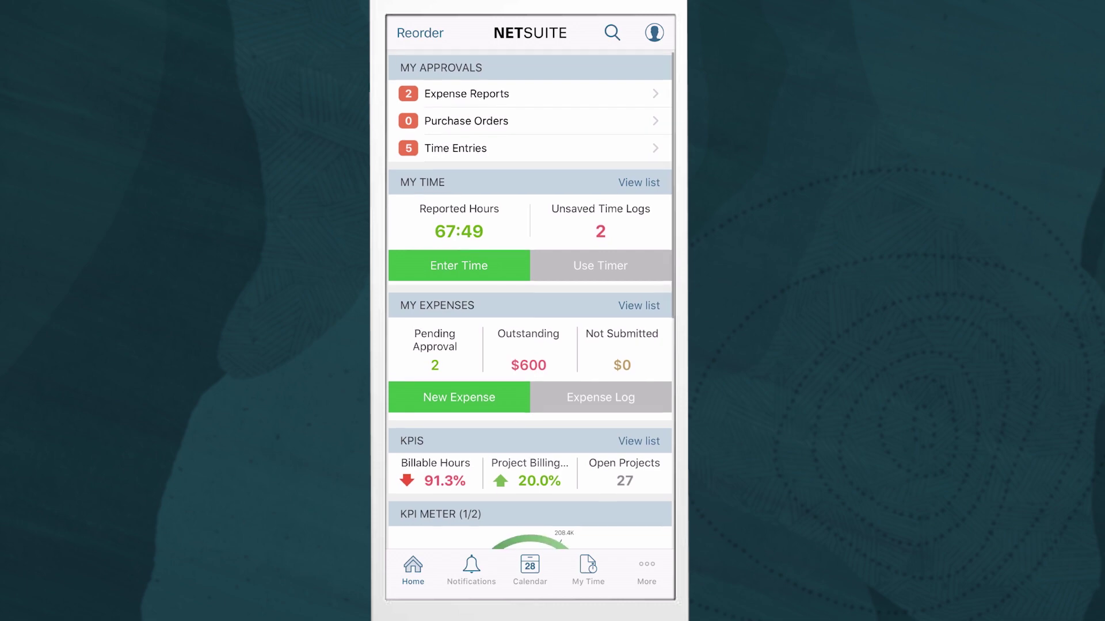
scroll(530, 300, down, 1)
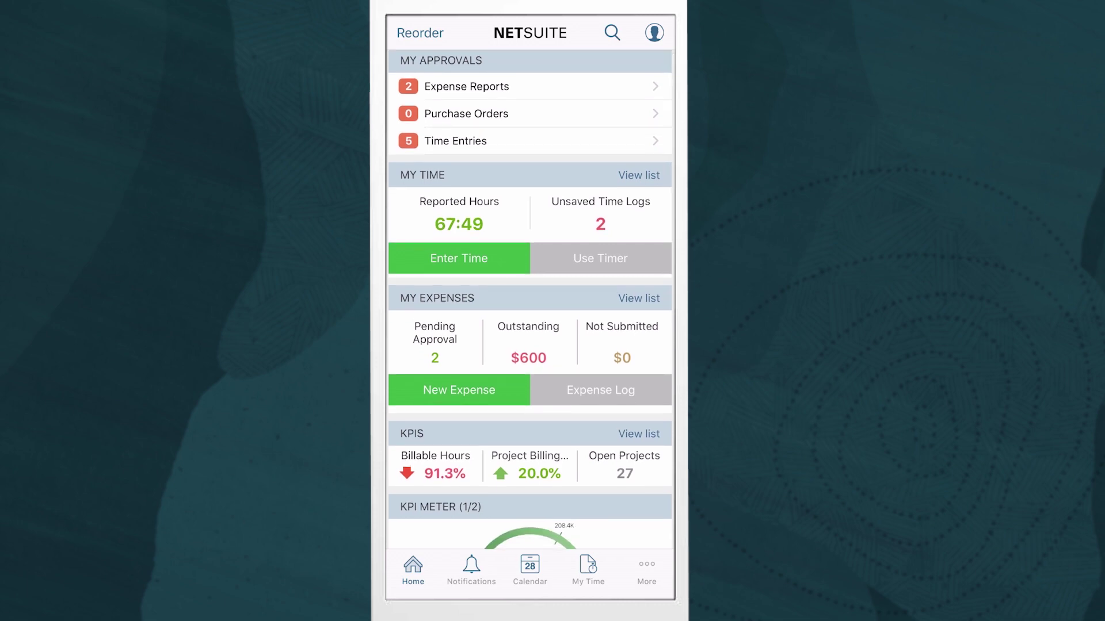
- Approve a pending expense report and the 12/03/2019 time entry for PRJ1129 Ghetti Ltd, and return to the home page
click(530, 87)
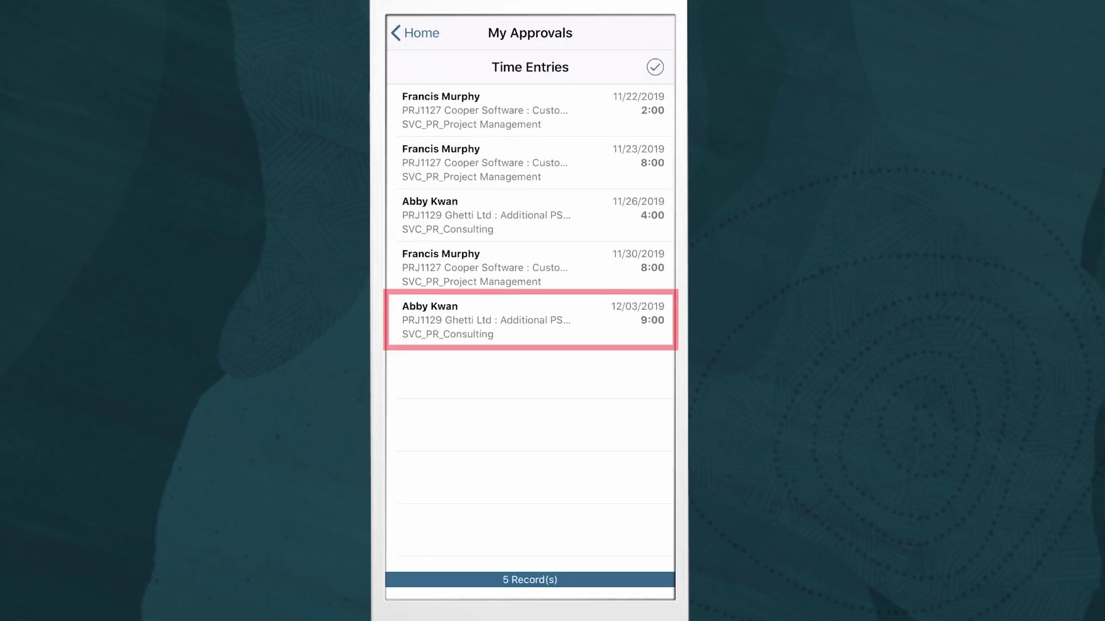
click(467, 320)
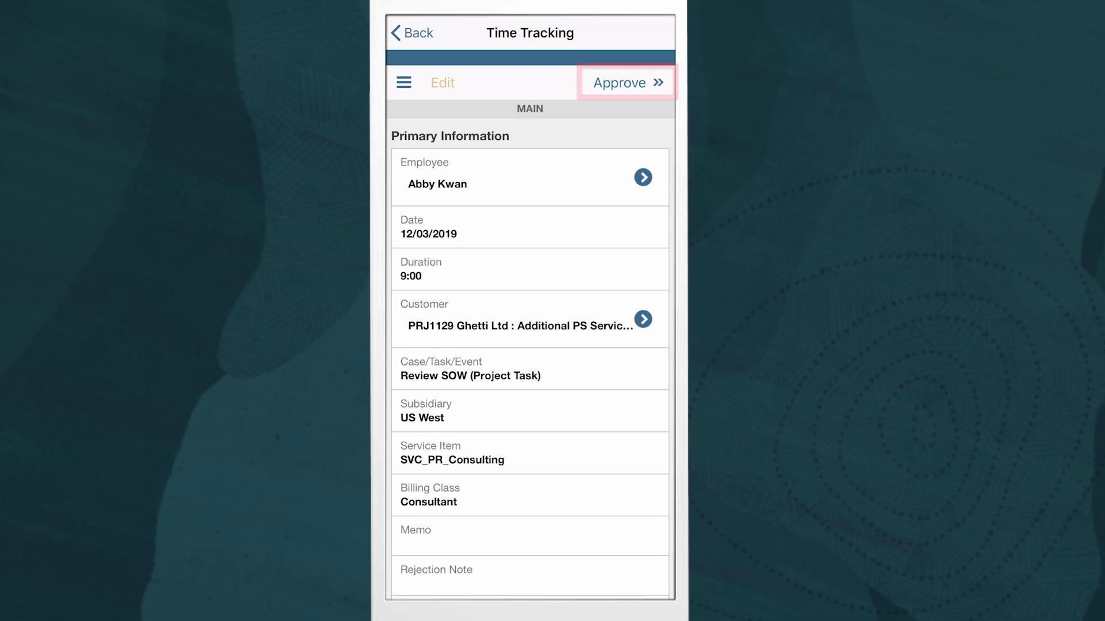
click(628, 83)
click(412, 33)
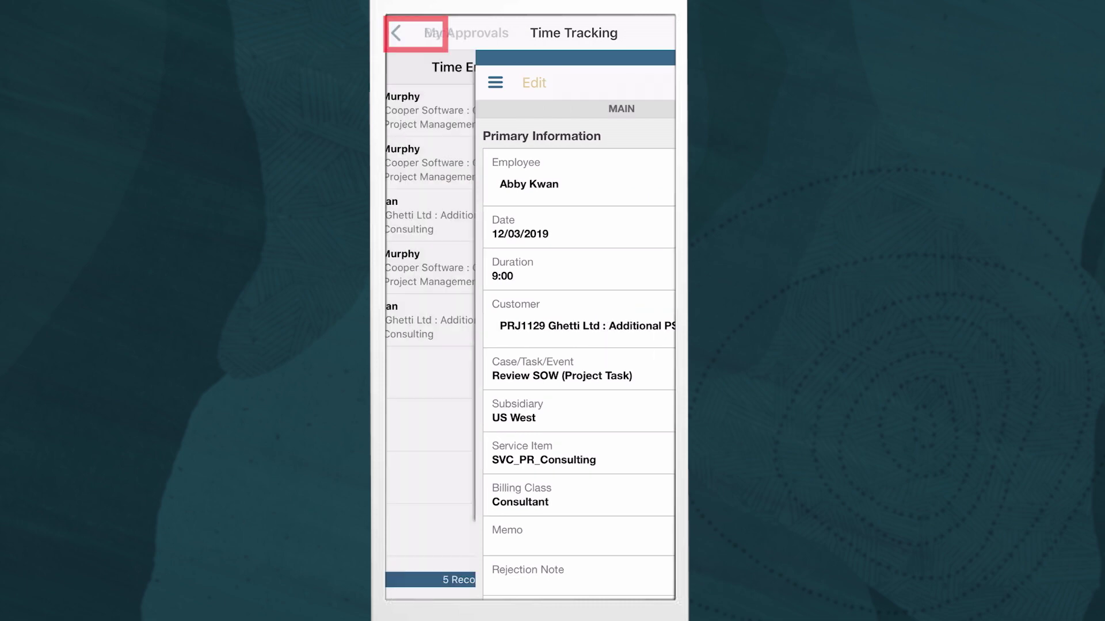
click(412, 32)
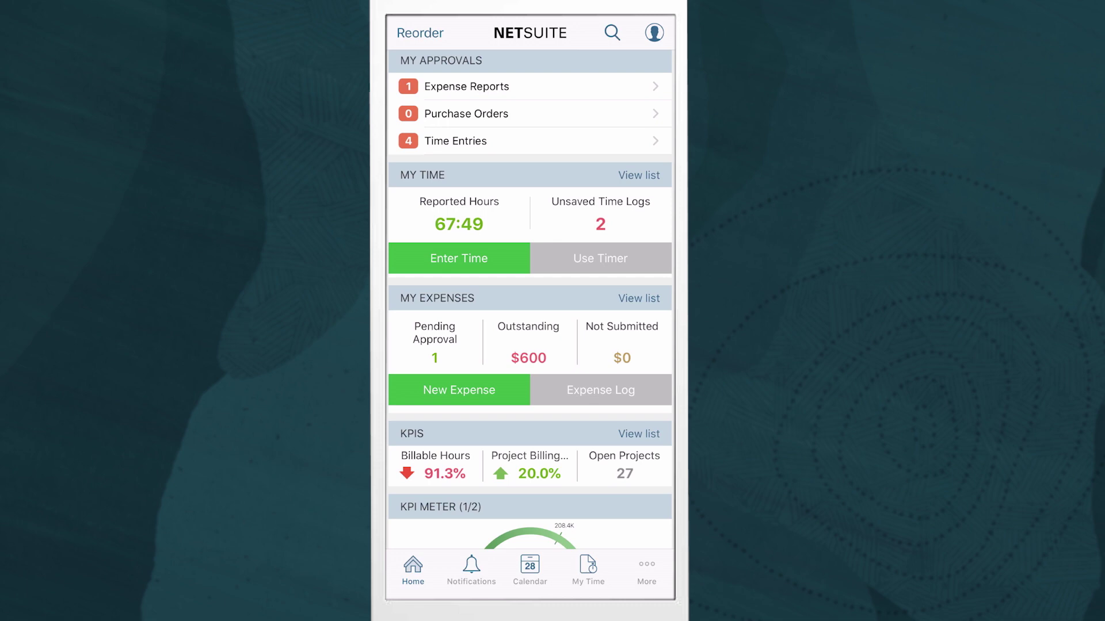
- Start a new time entry dated 12/04/2019 and set its duration to 4:00
click(588, 569)
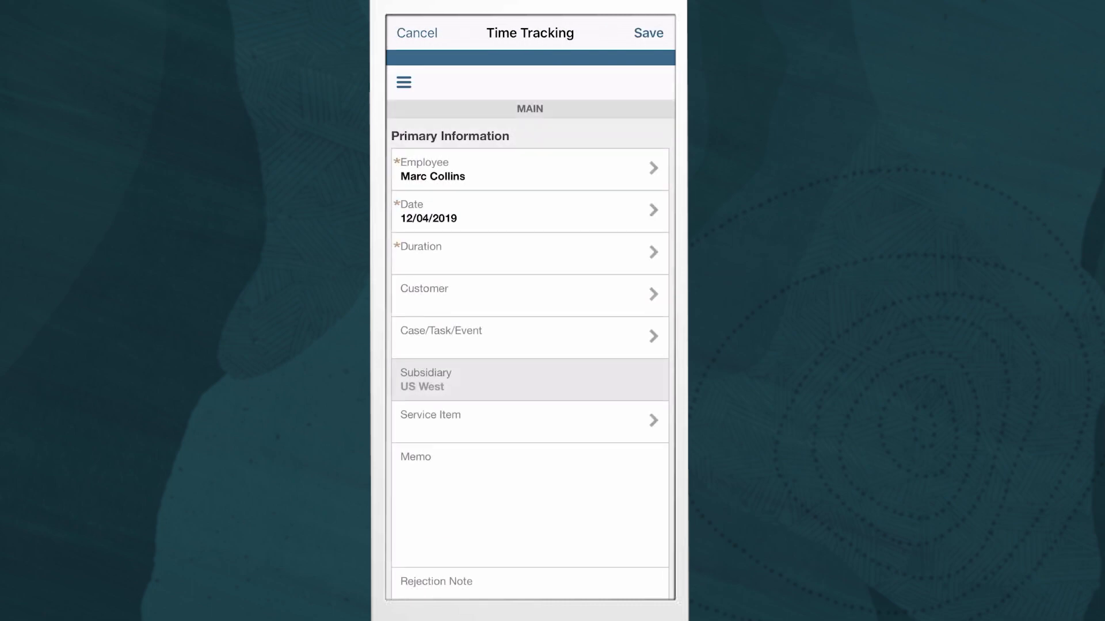
click(530, 254)
scroll(406, 539, down, 3)
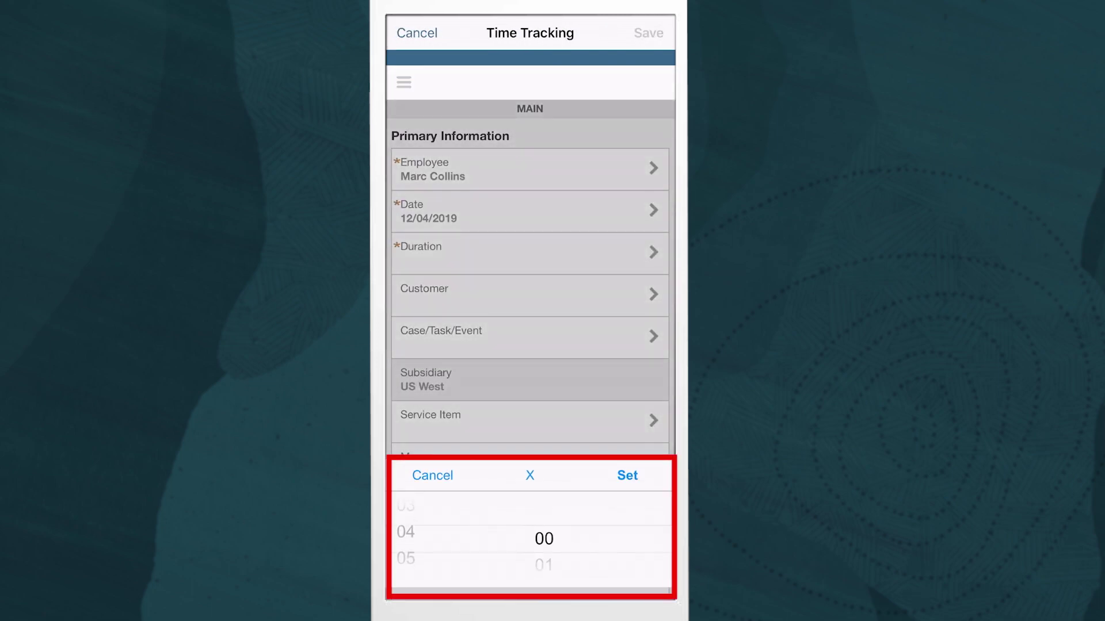
click(627, 475)
- Assign the time entry to the first listed customer project and its first listed task, and save it
click(529, 295)
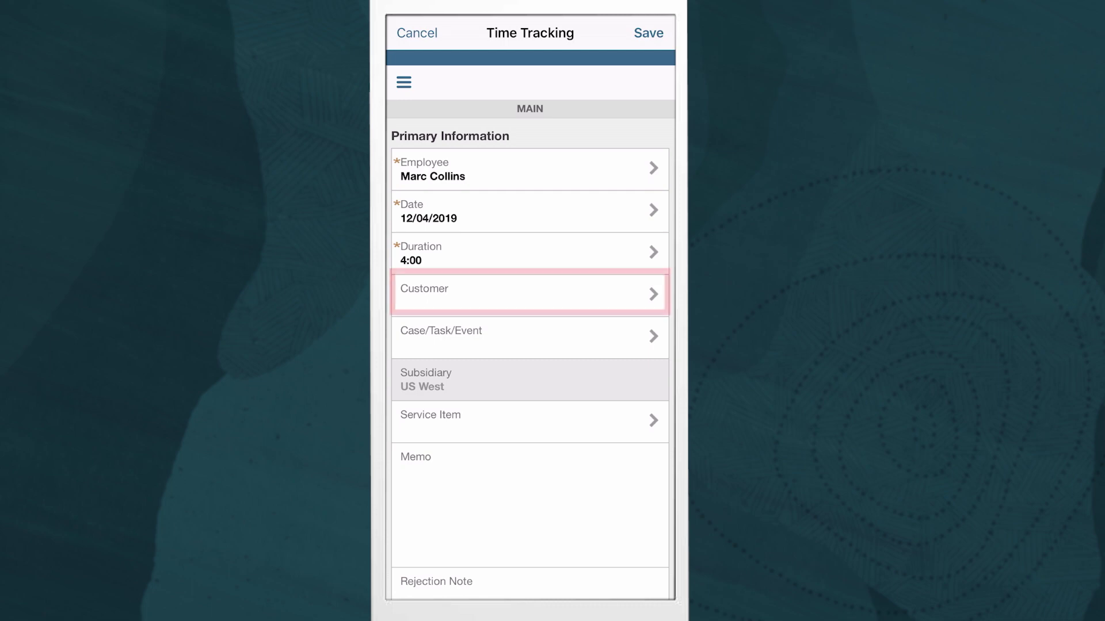
click(498, 123)
click(647, 33)
click(530, 334)
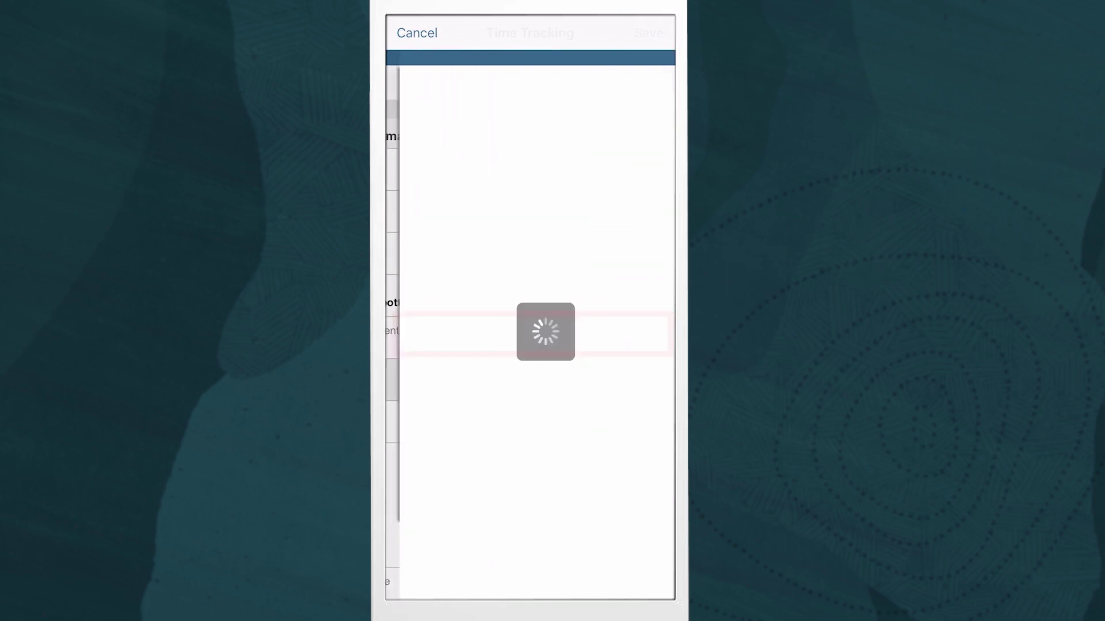
click(498, 122)
click(647, 33)
click(647, 33)
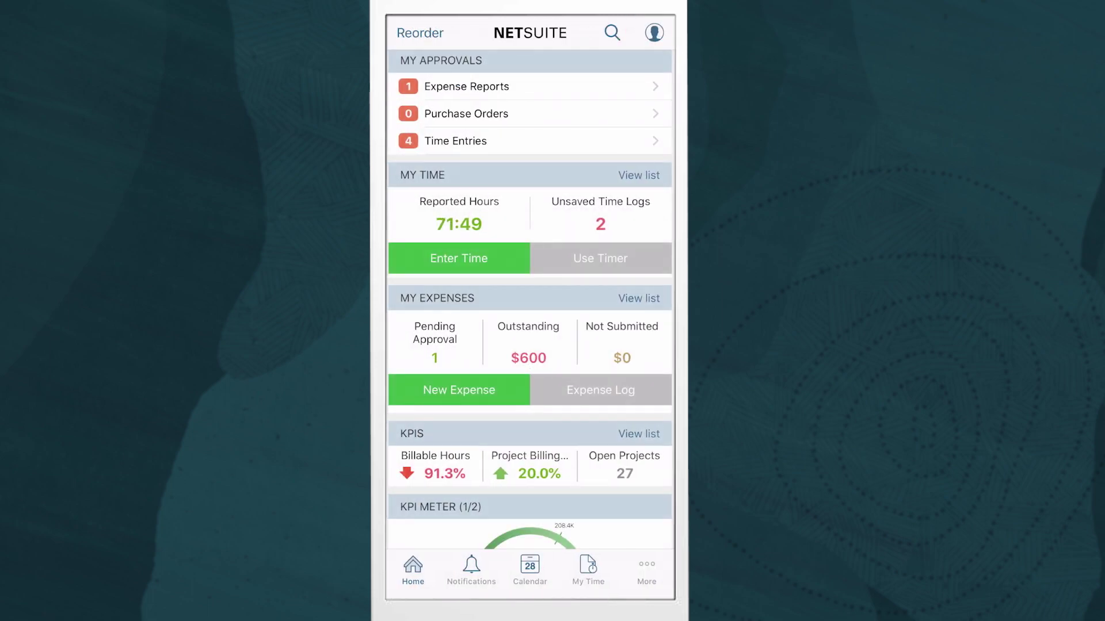
- Attach a receipt photo to the 12.48 USD Business Meals & Entertainment expense in the expense log
click(600, 390)
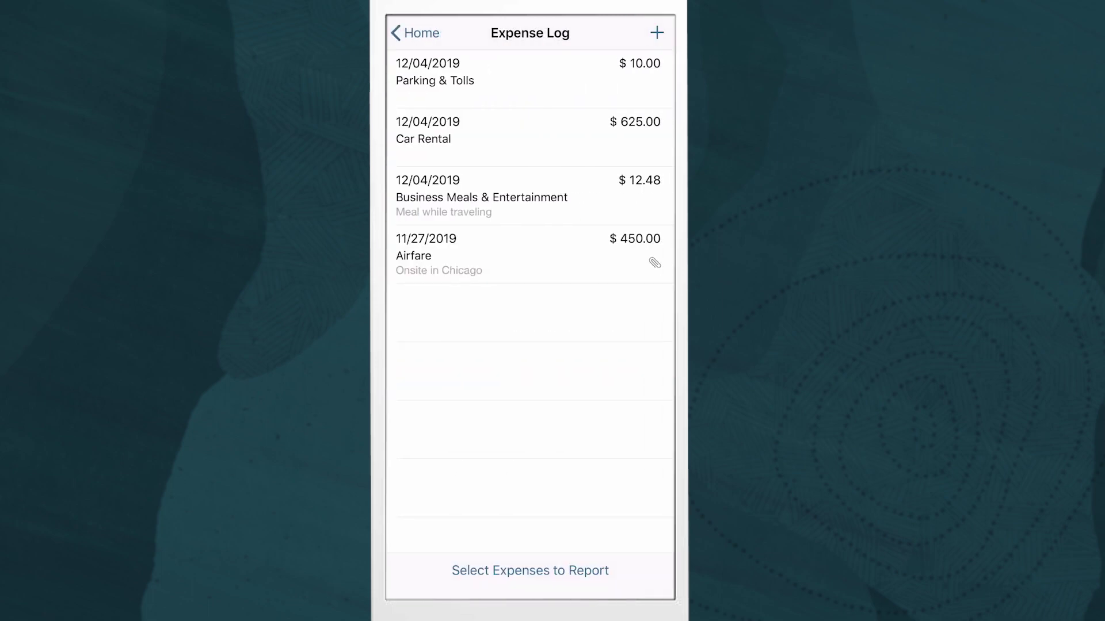
click(529, 196)
click(420, 140)
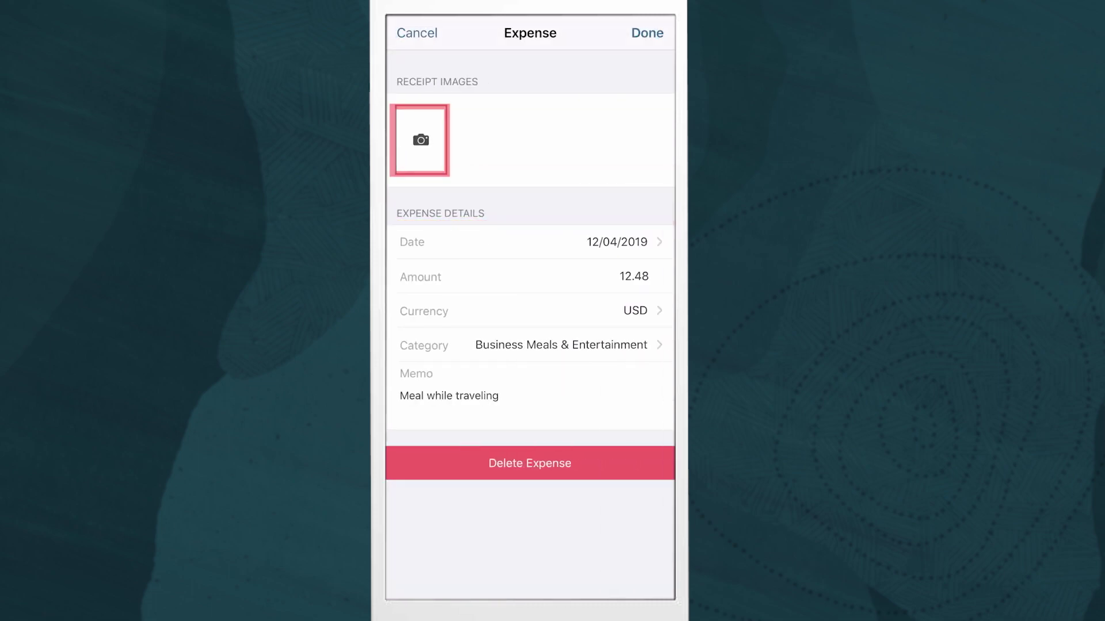
click(530, 469)
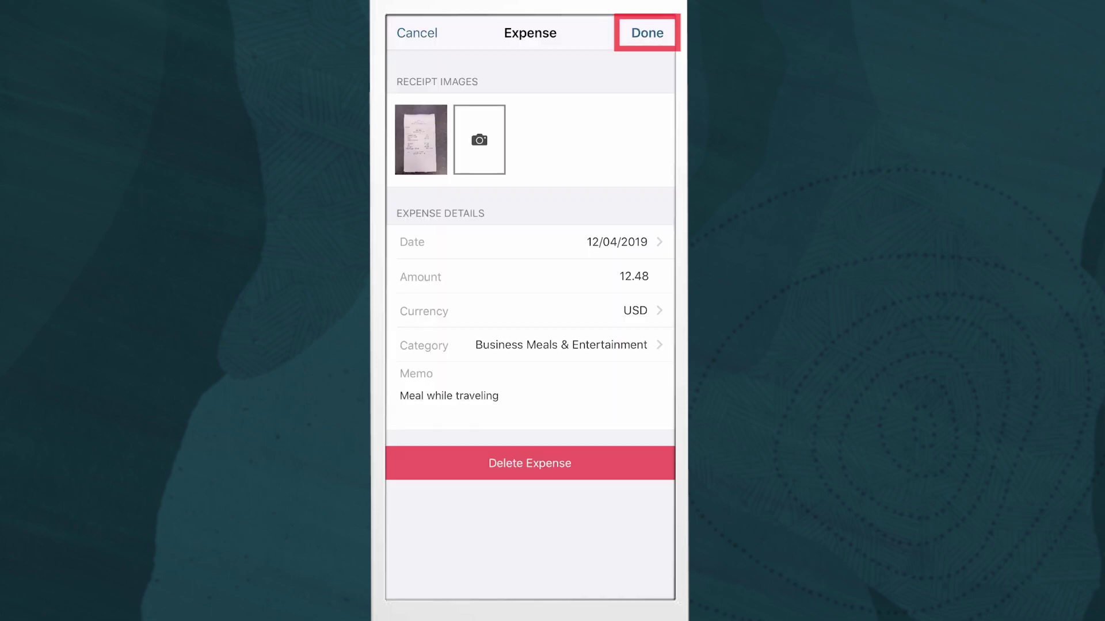
- Create an expense report from the logged Car Rental and Business Meals & Entertainment expenses dated 12/04/2019
click(523, 570)
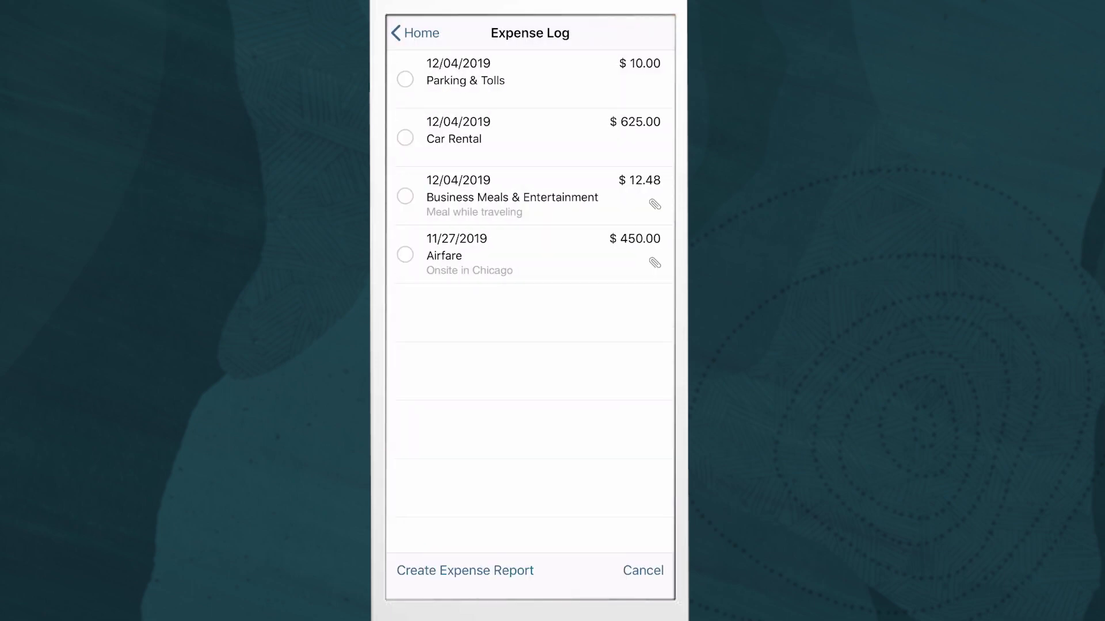
click(405, 138)
click(406, 196)
click(464, 570)
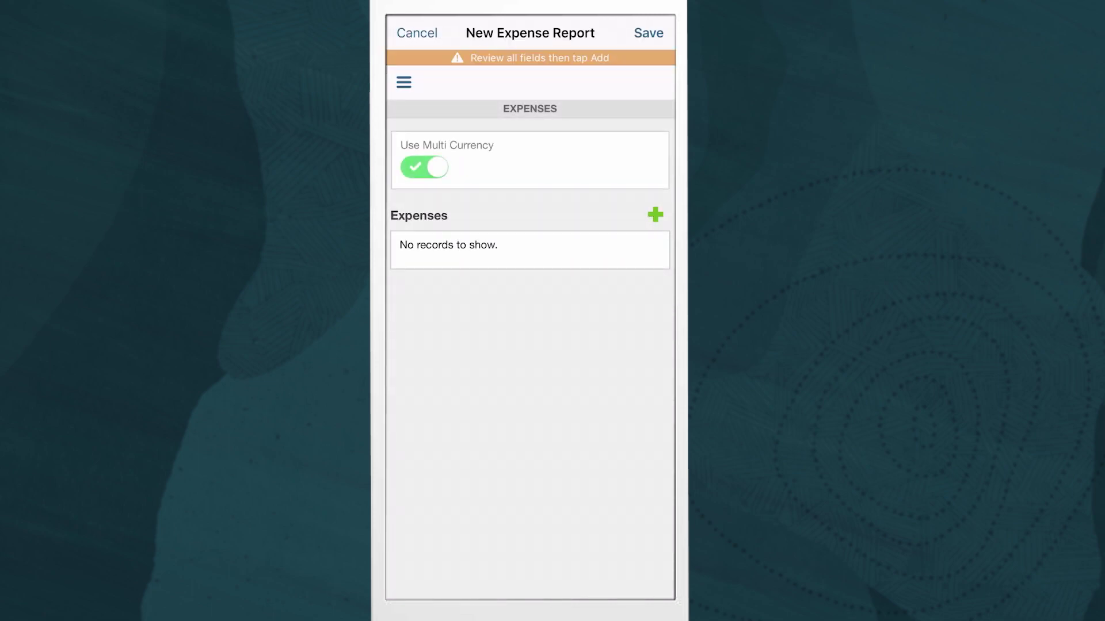
- Assign the meals expense to PRJ1101 Abbott Inc. : Prototype, review its remaining fields, and return to the home page
click(655, 215)
click(600, 138)
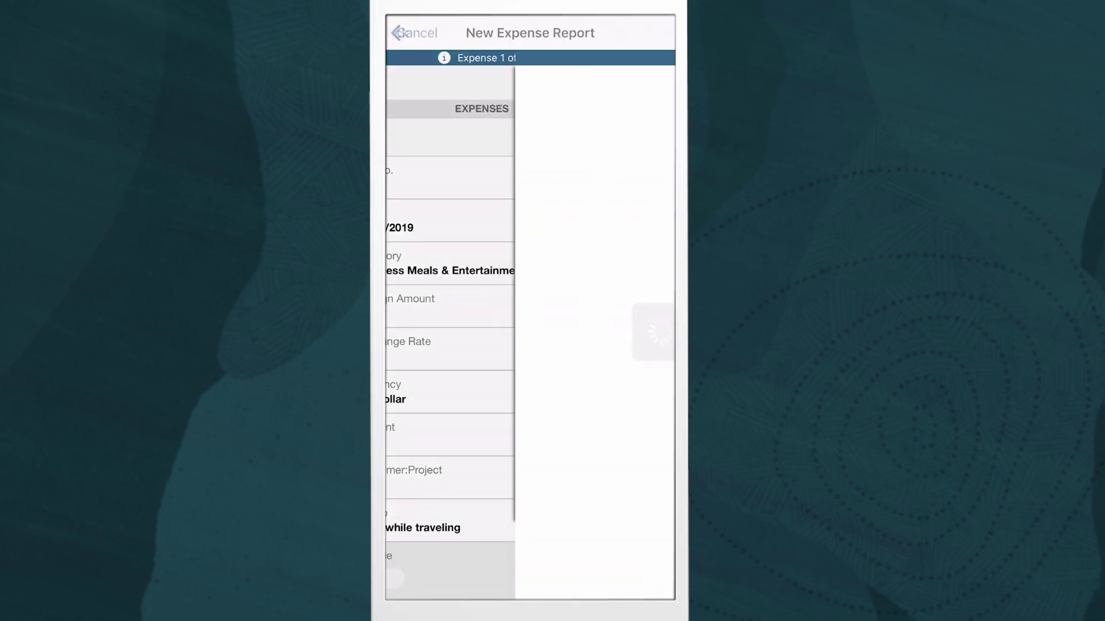
click(499, 123)
click(648, 34)
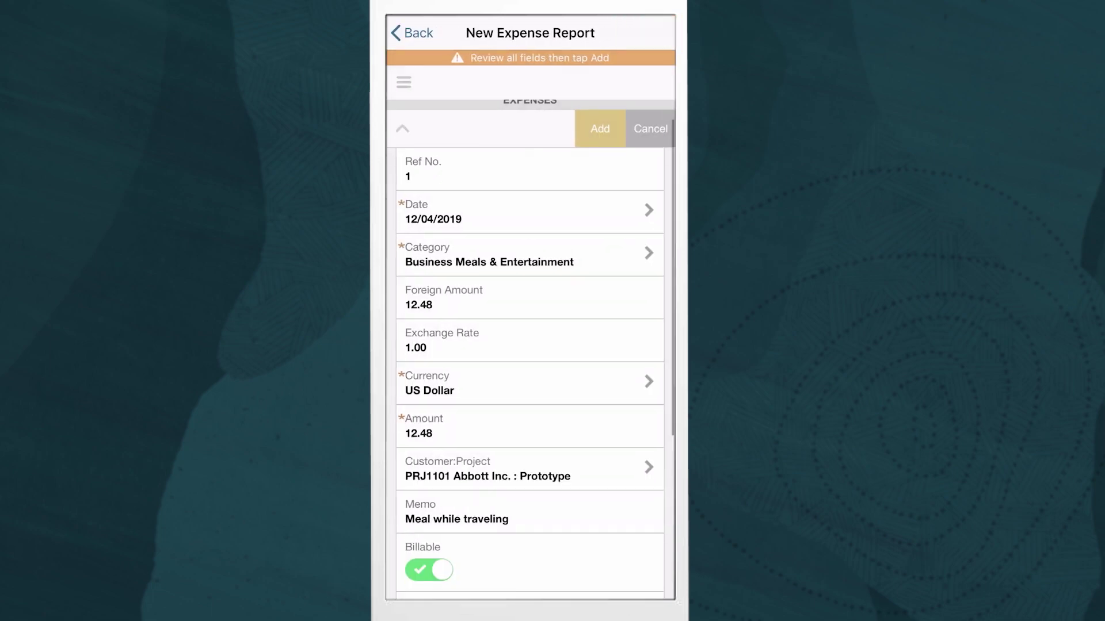
scroll(530, 357, down, 4)
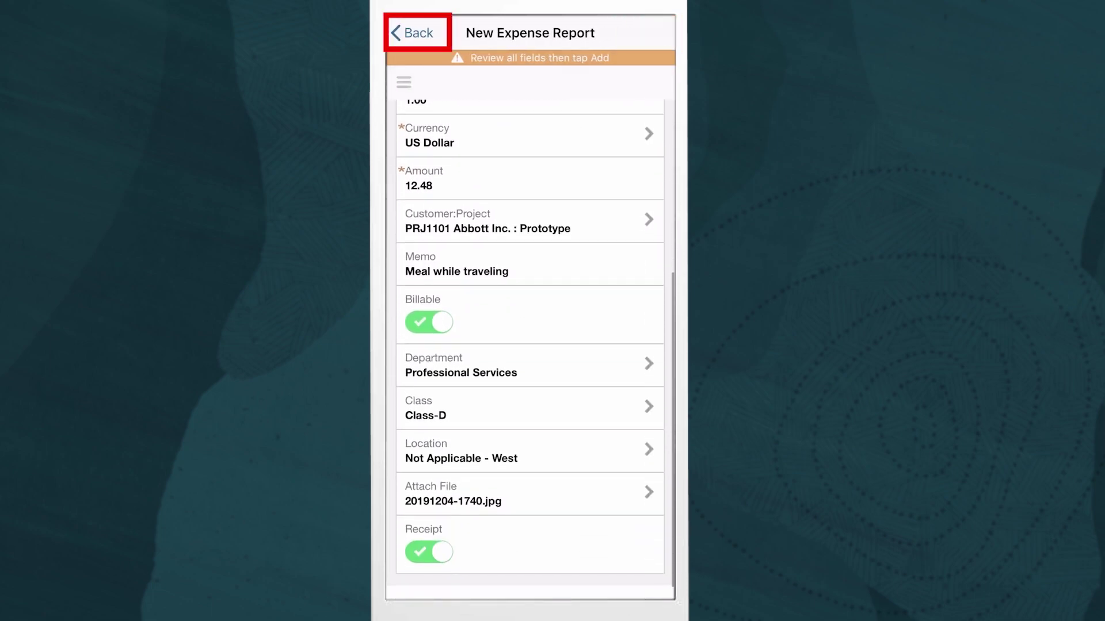
click(412, 33)
click(416, 33)
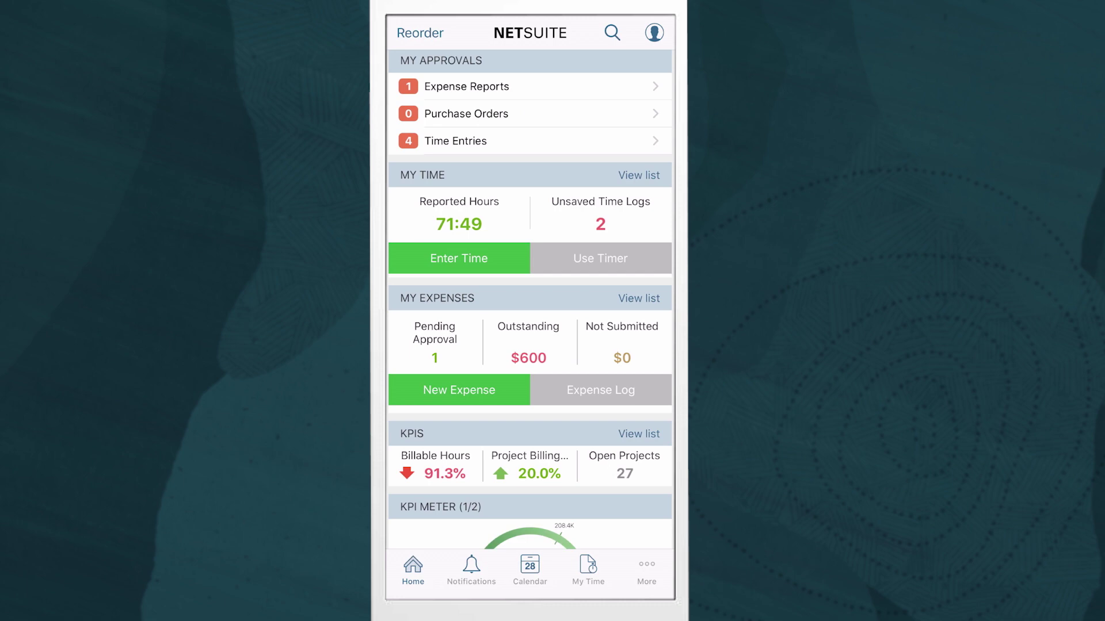